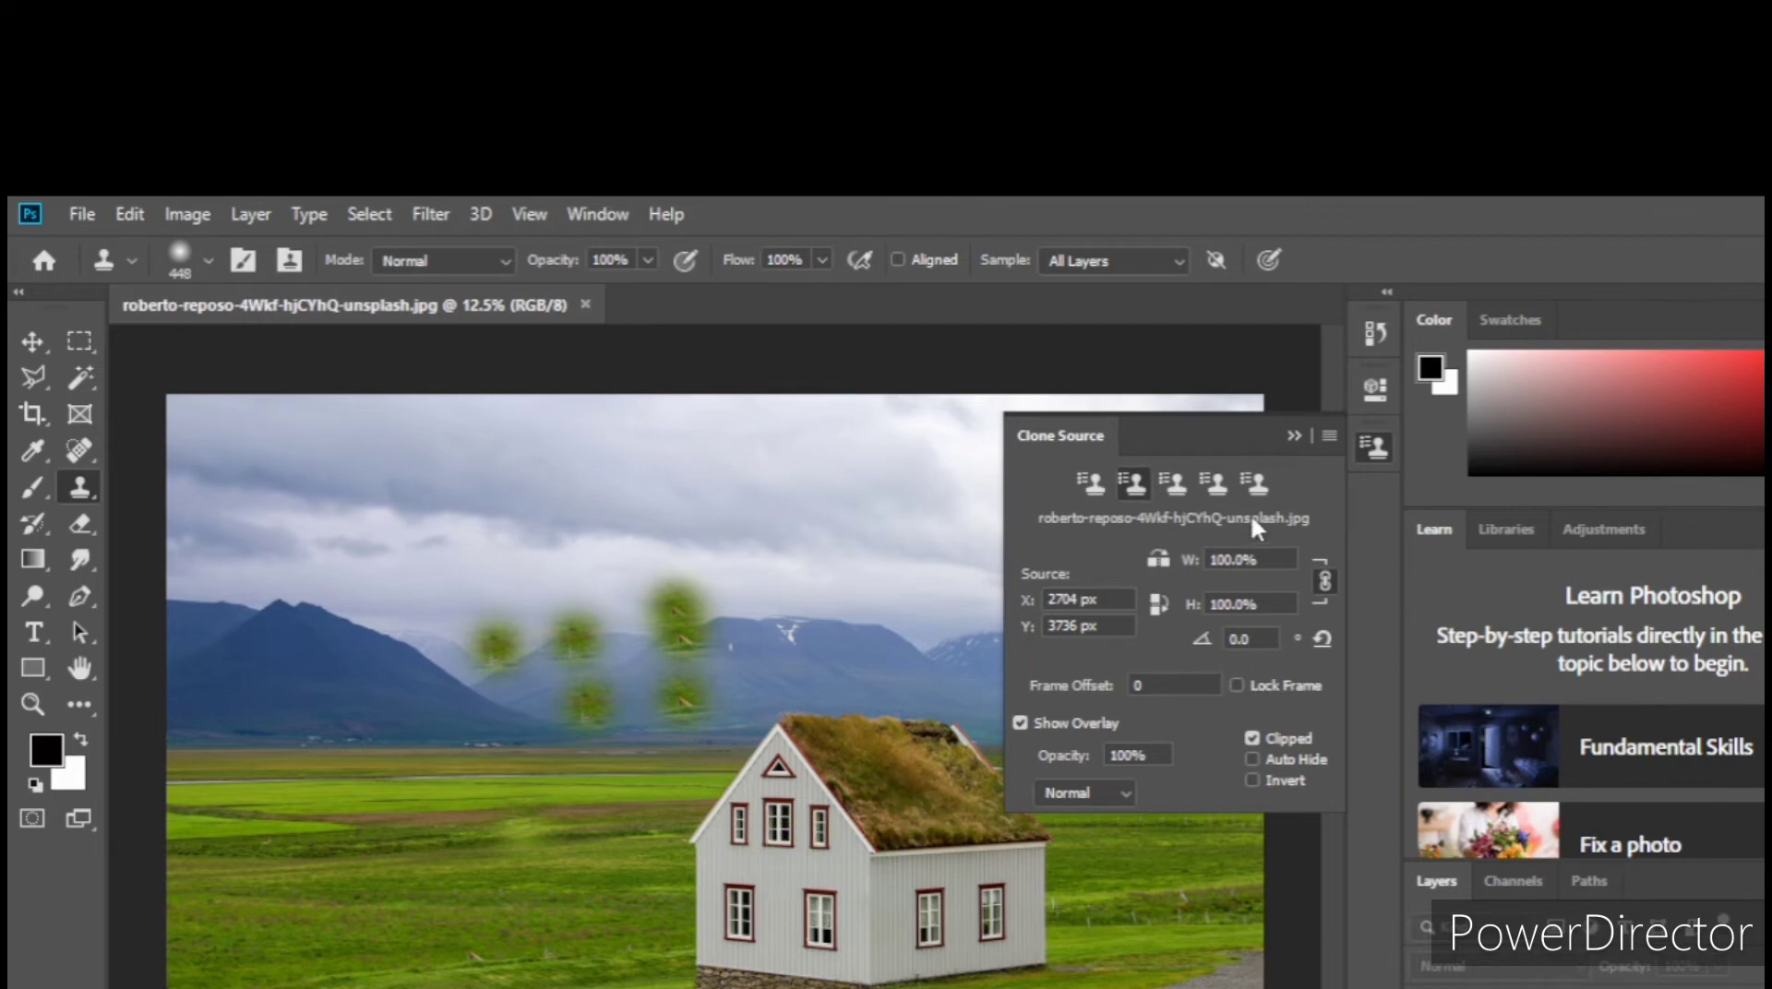
Step: Set the clone source scale to 50% for both width and height
{"action": "left_click", "coordinate": [1216, 560]}
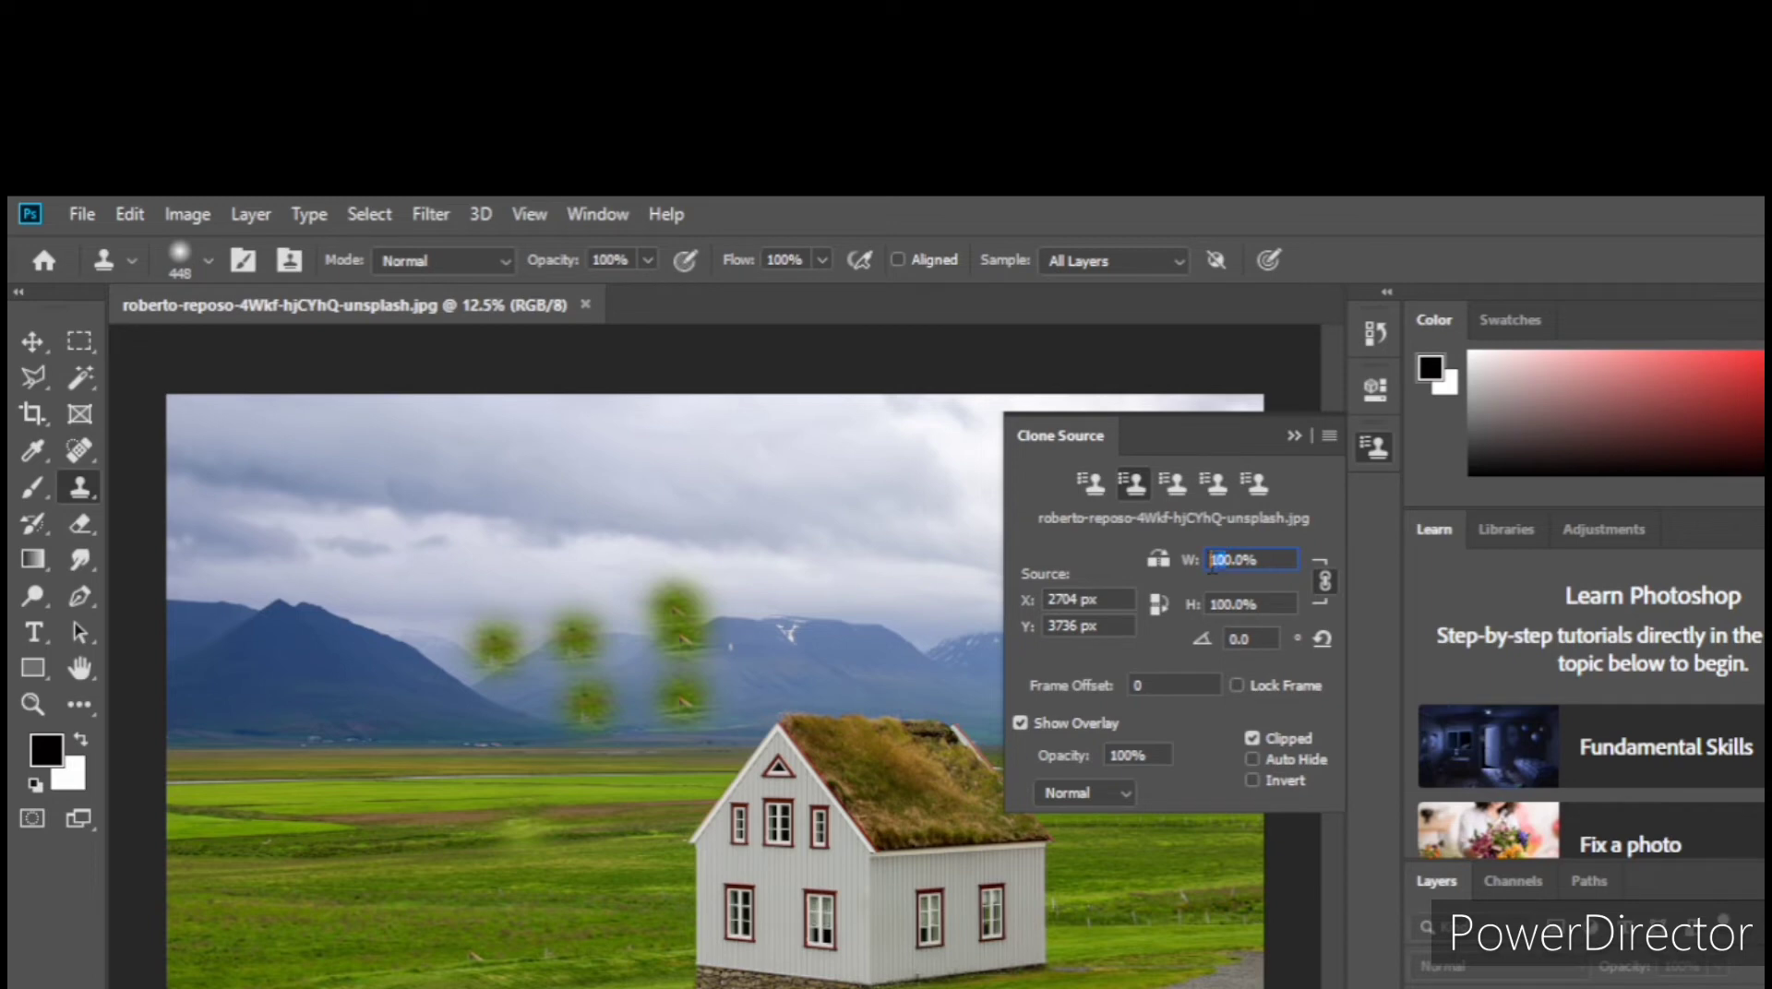
{"action": "type", "text": "50"}
{"action": "key", "text": "Return"}
{"action": "type", "text": "0"}
{"action": "key", "text": "BackSpace"}
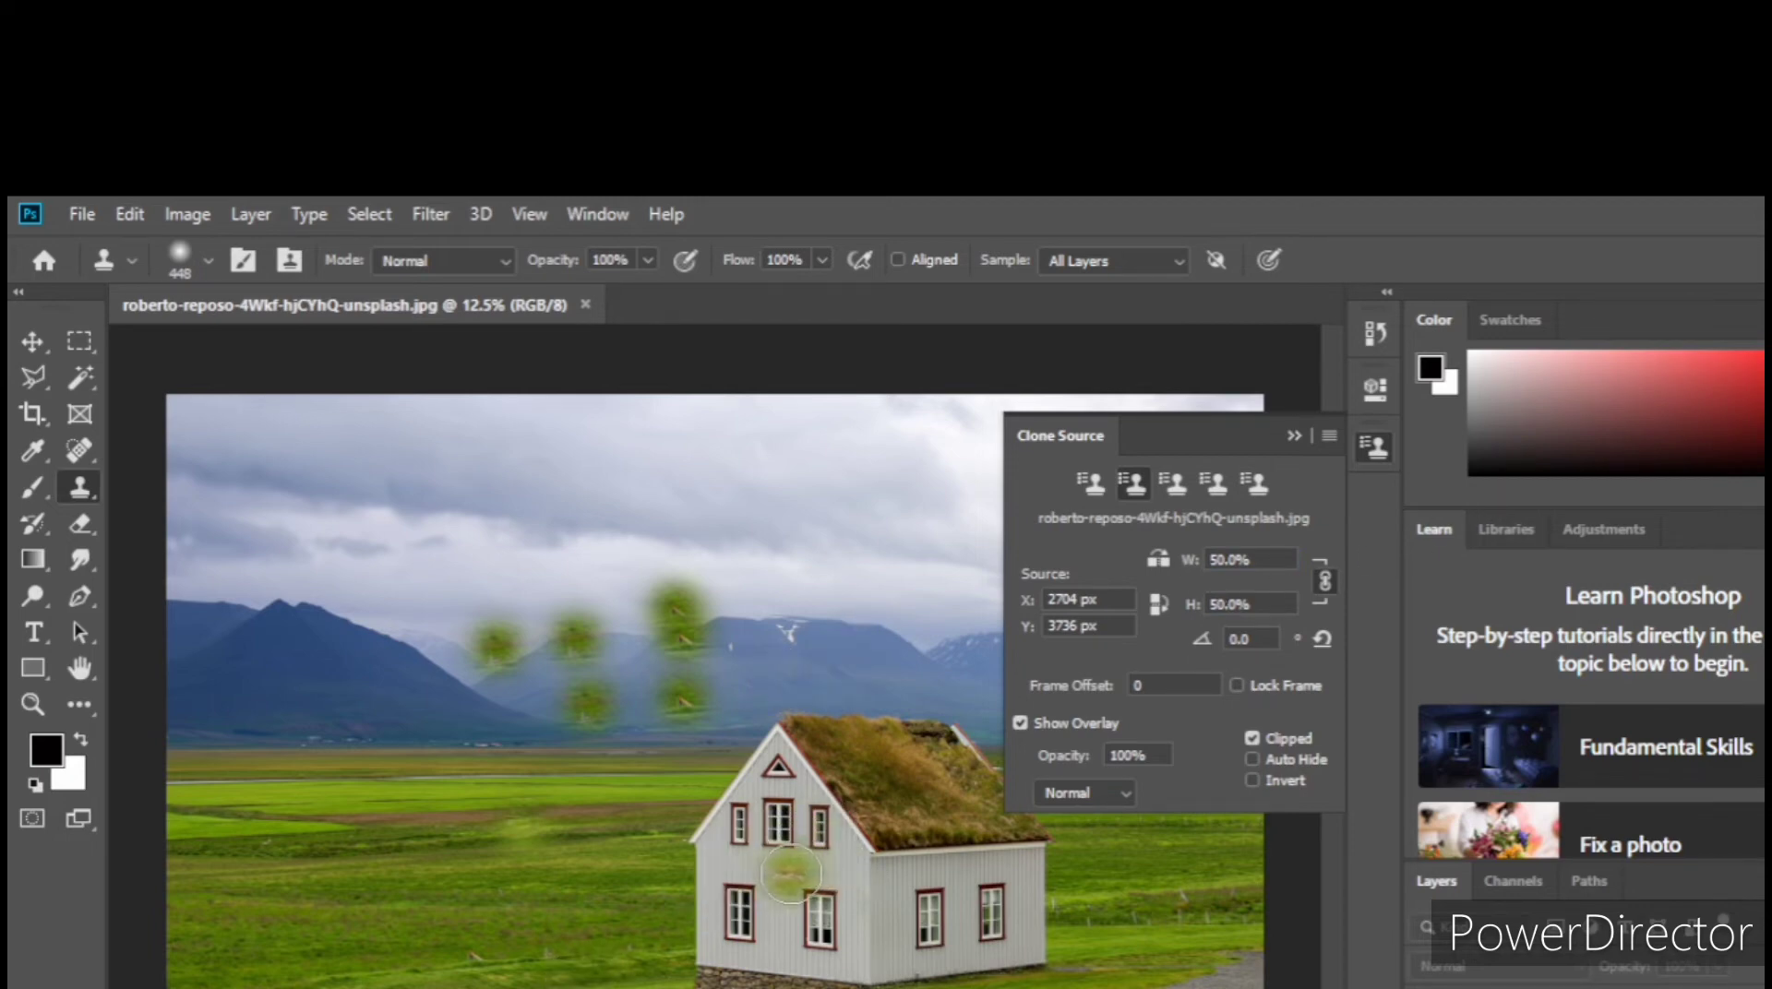
Step: Sample the house's front wall and try cloning a half-size copy onto the grass beside it, directly on the background
{"action": "key", "text": "alt"}
{"action": "left_click", "coordinate": [789, 878], "text": "alt"}
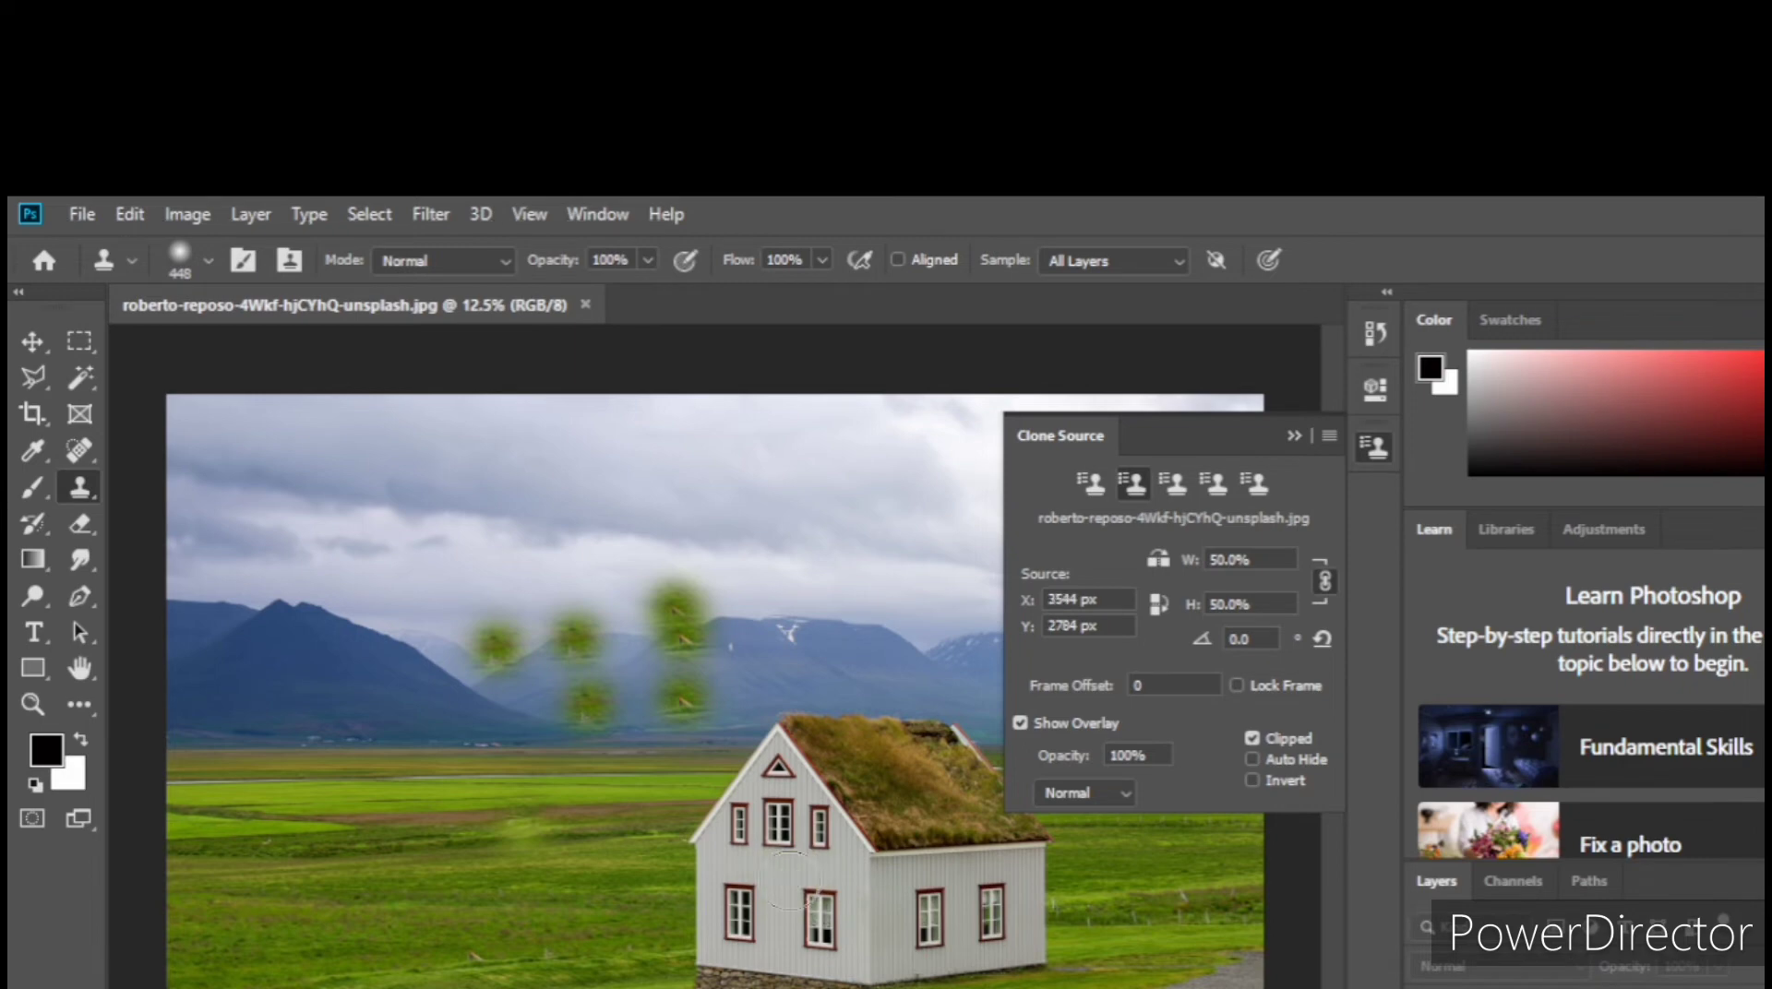
{"action": "left_click_drag", "start_coordinate": [314, 969], "coordinate": [397, 973]}
{"action": "mouse_move", "coordinate": [271, 950]}
{"action": "left_mouse_down"}
{"action": "mouse_move", "coordinate": [356, 919]}
{"action": "mouse_move", "coordinate": [452, 969]}
{"action": "mouse_move", "coordinate": [391, 987]}
{"action": "mouse_move", "coordinate": [271, 974]}
{"action": "mouse_move", "coordinate": [268, 954]}
{"action": "mouse_move", "coordinate": [323, 923]}
{"action": "left_mouse_up"}
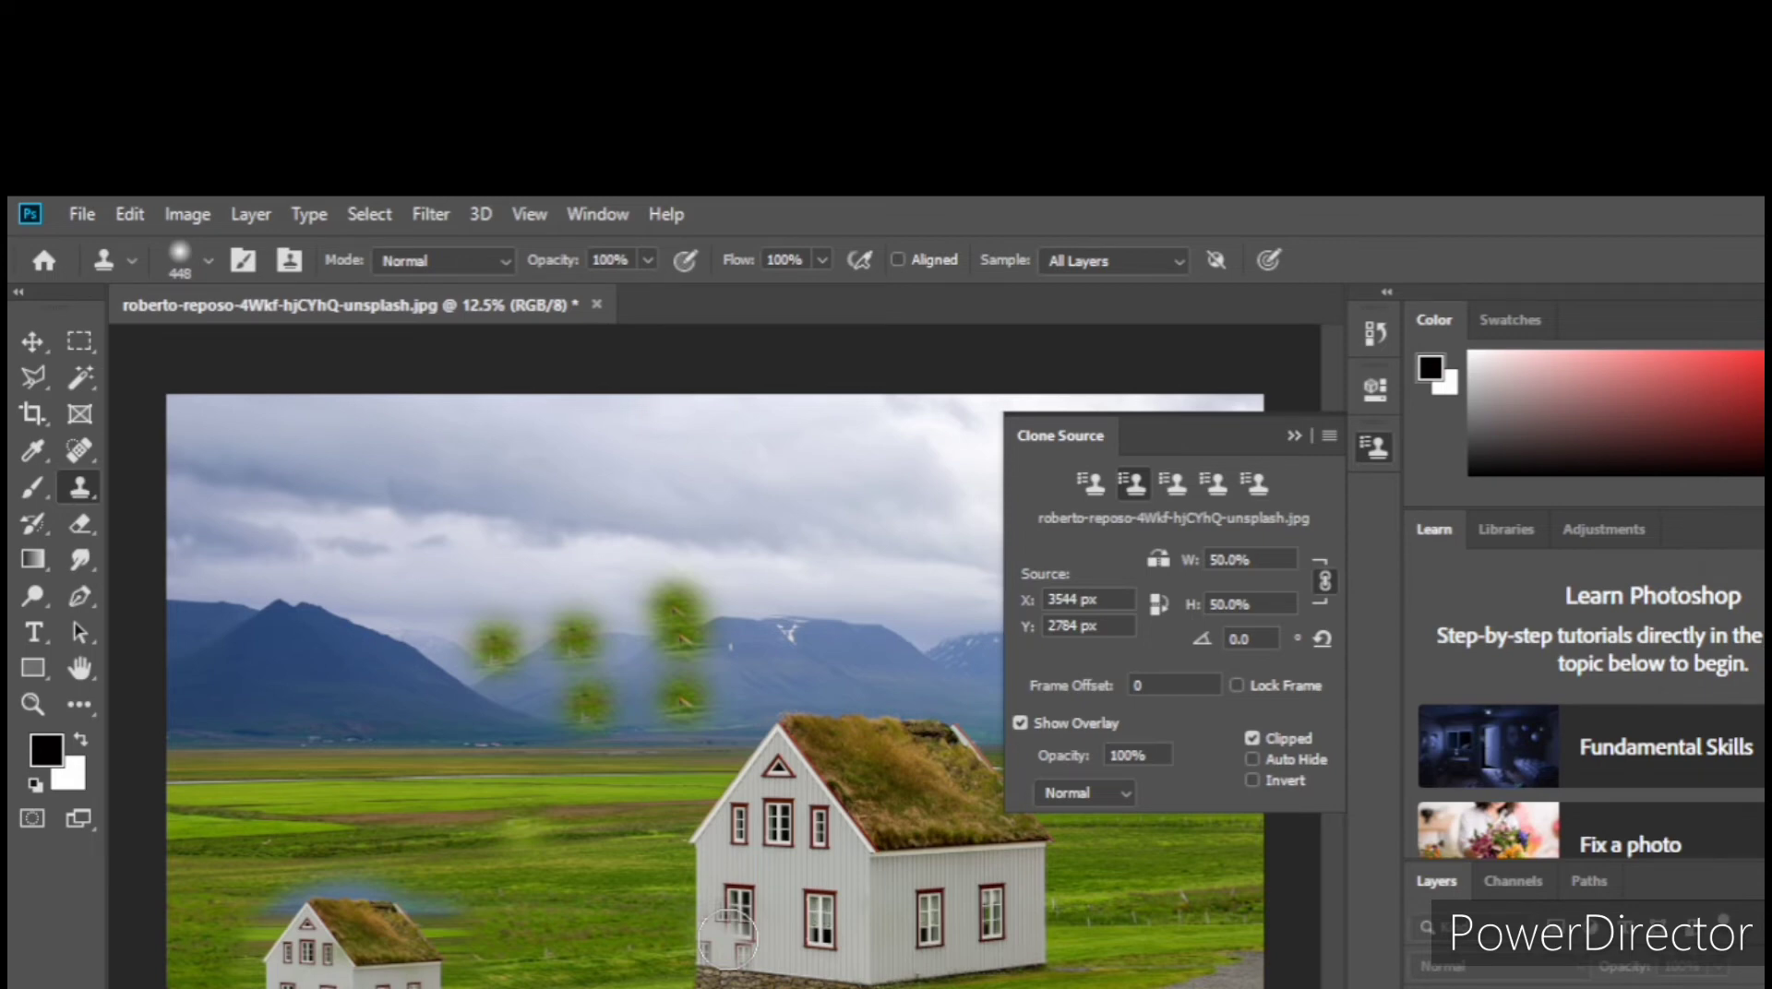
{"action": "key", "text": "ctrl+z"}
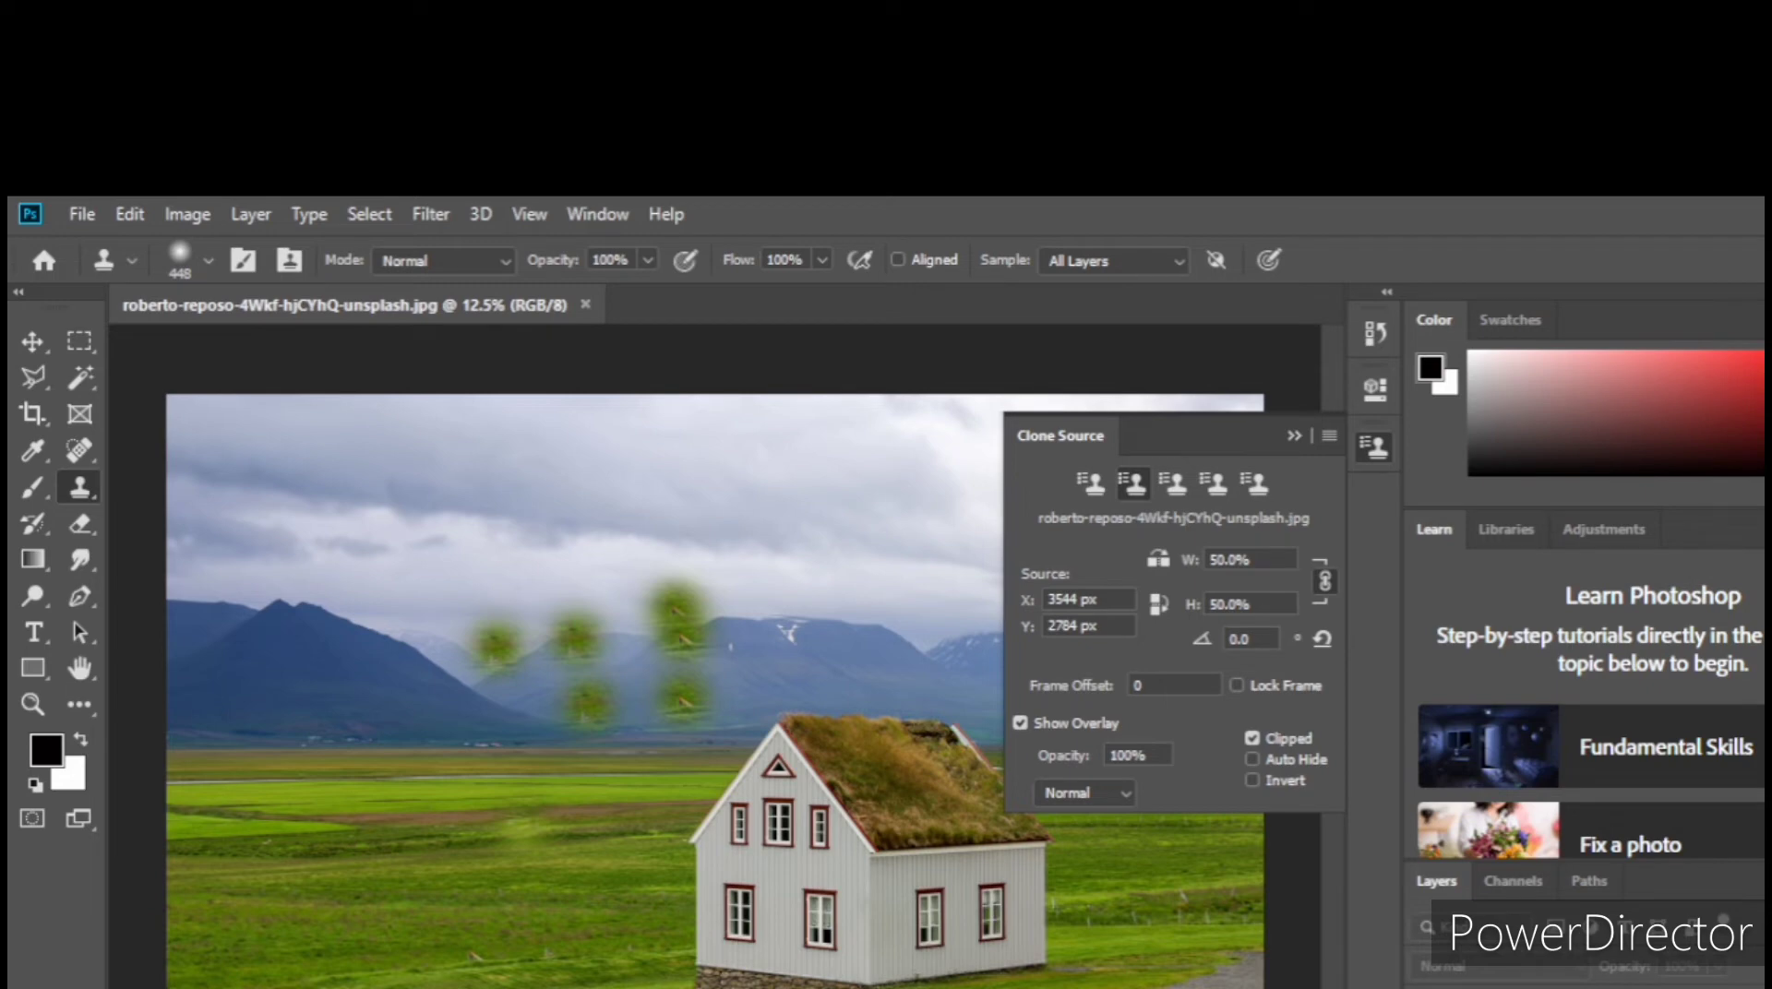
Step: Add a new layer, resample the house's front wall and clone a 50% copy of the house onto the grass
{"action": "key", "text": "ctrl+shift+alt+n"}
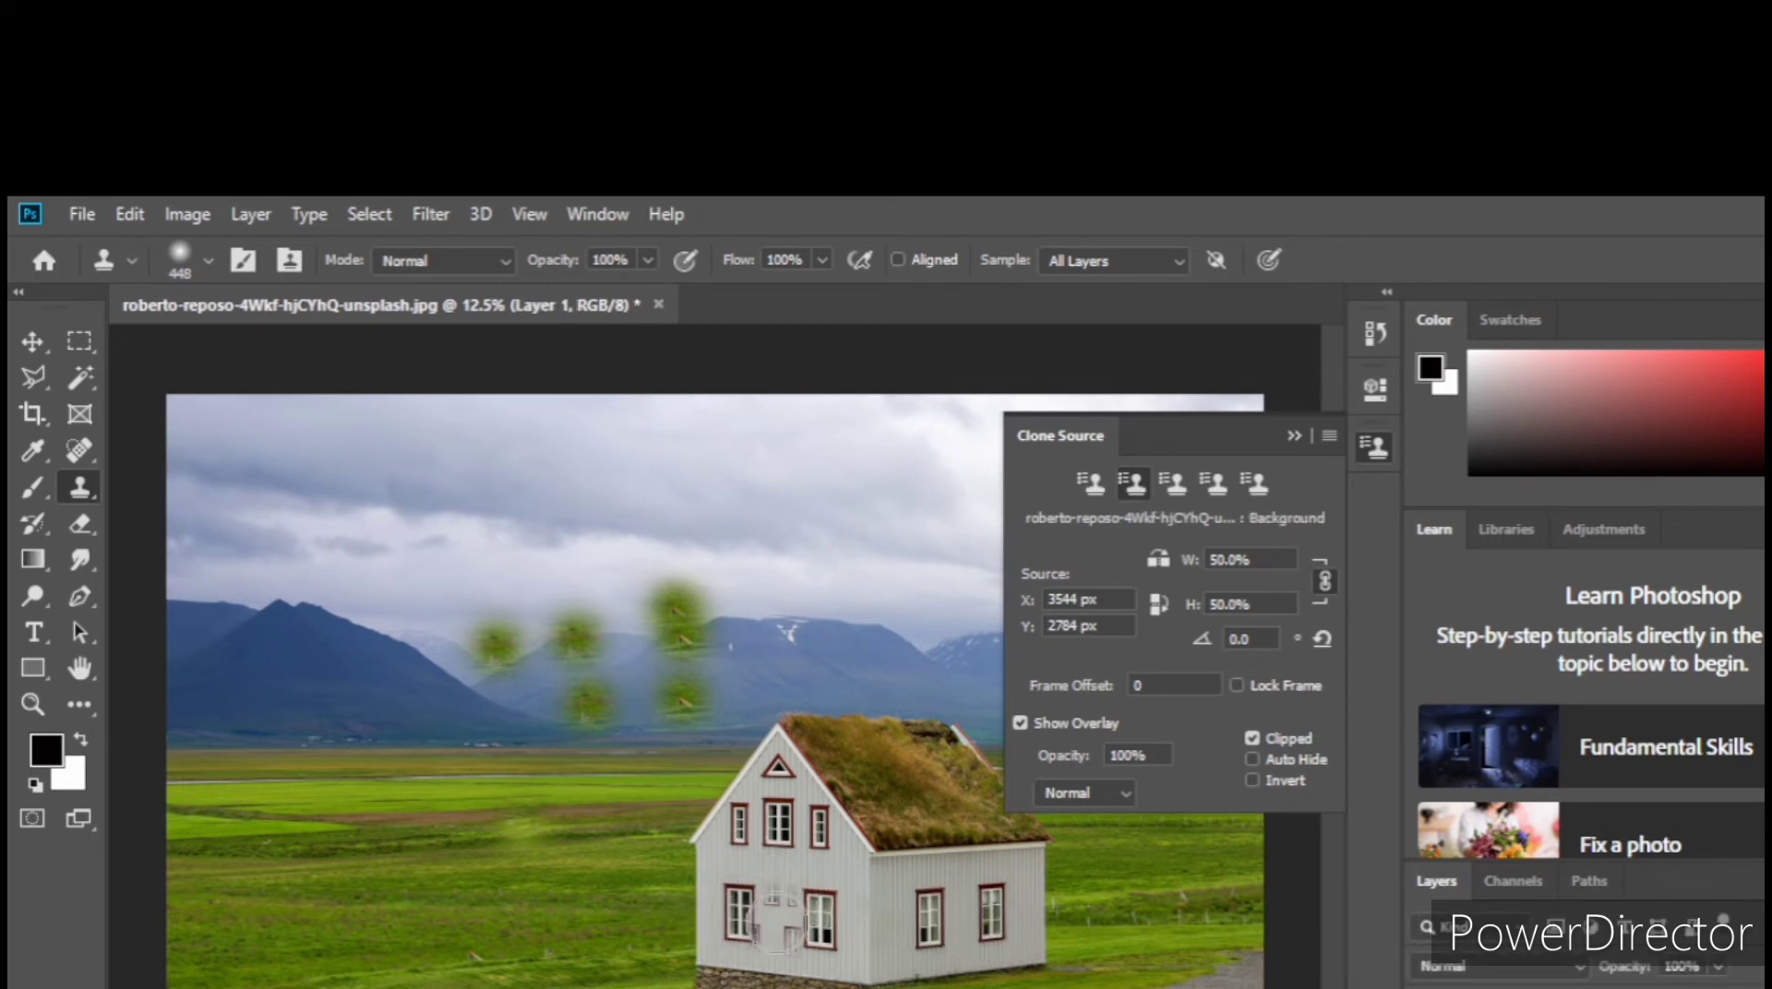
{"action": "left_click", "coordinate": [775, 922], "text": "alt"}
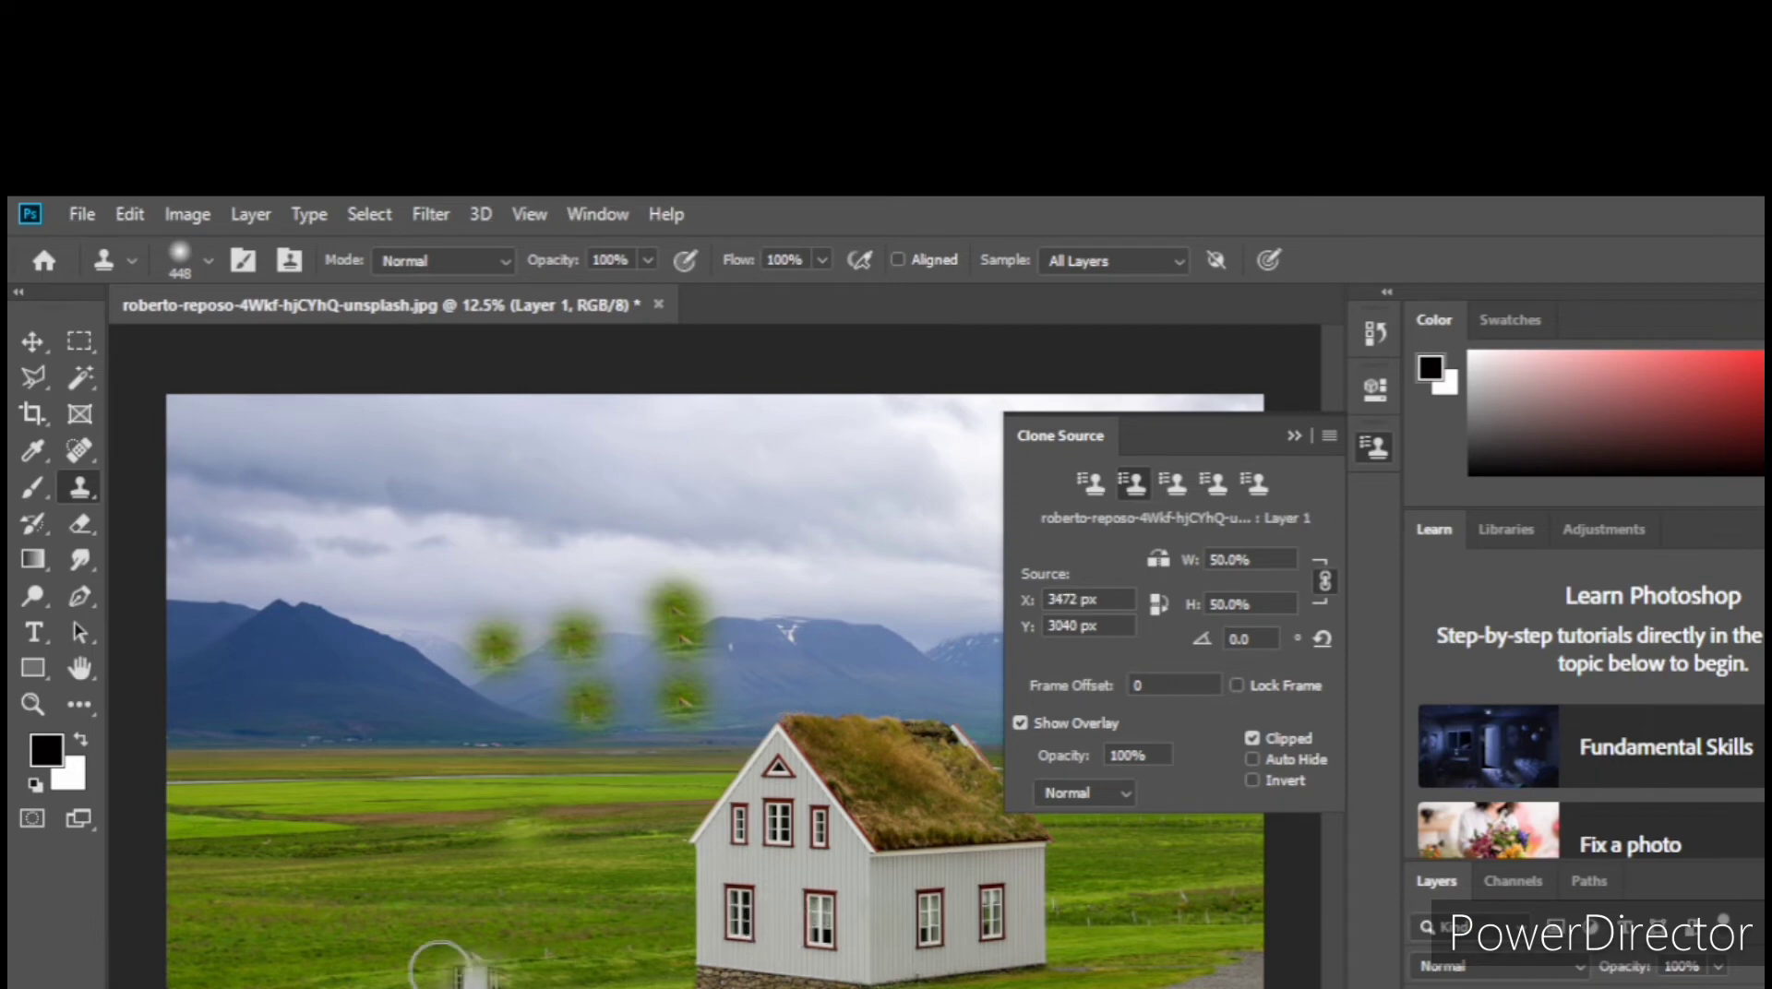
{"action": "mouse_move", "coordinate": [337, 932]}
{"action": "left_mouse_down"}
{"action": "mouse_move", "coordinate": [316, 937]}
{"action": "mouse_move", "coordinate": [336, 934]}
{"action": "mouse_move", "coordinate": [340, 847]}
{"action": "mouse_move", "coordinate": [430, 839]}
{"action": "mouse_move", "coordinate": [461, 960]}
{"action": "mouse_move", "coordinate": [406, 950]}
{"action": "mouse_move", "coordinate": [406, 886]}
{"action": "mouse_move", "coordinate": [337, 863]}
{"action": "mouse_move", "coordinate": [291, 888]}
{"action": "mouse_move", "coordinate": [286, 913]}
{"action": "mouse_move", "coordinate": [365, 969]}
{"action": "mouse_move", "coordinate": [458, 948]}
{"action": "left_mouse_up"}
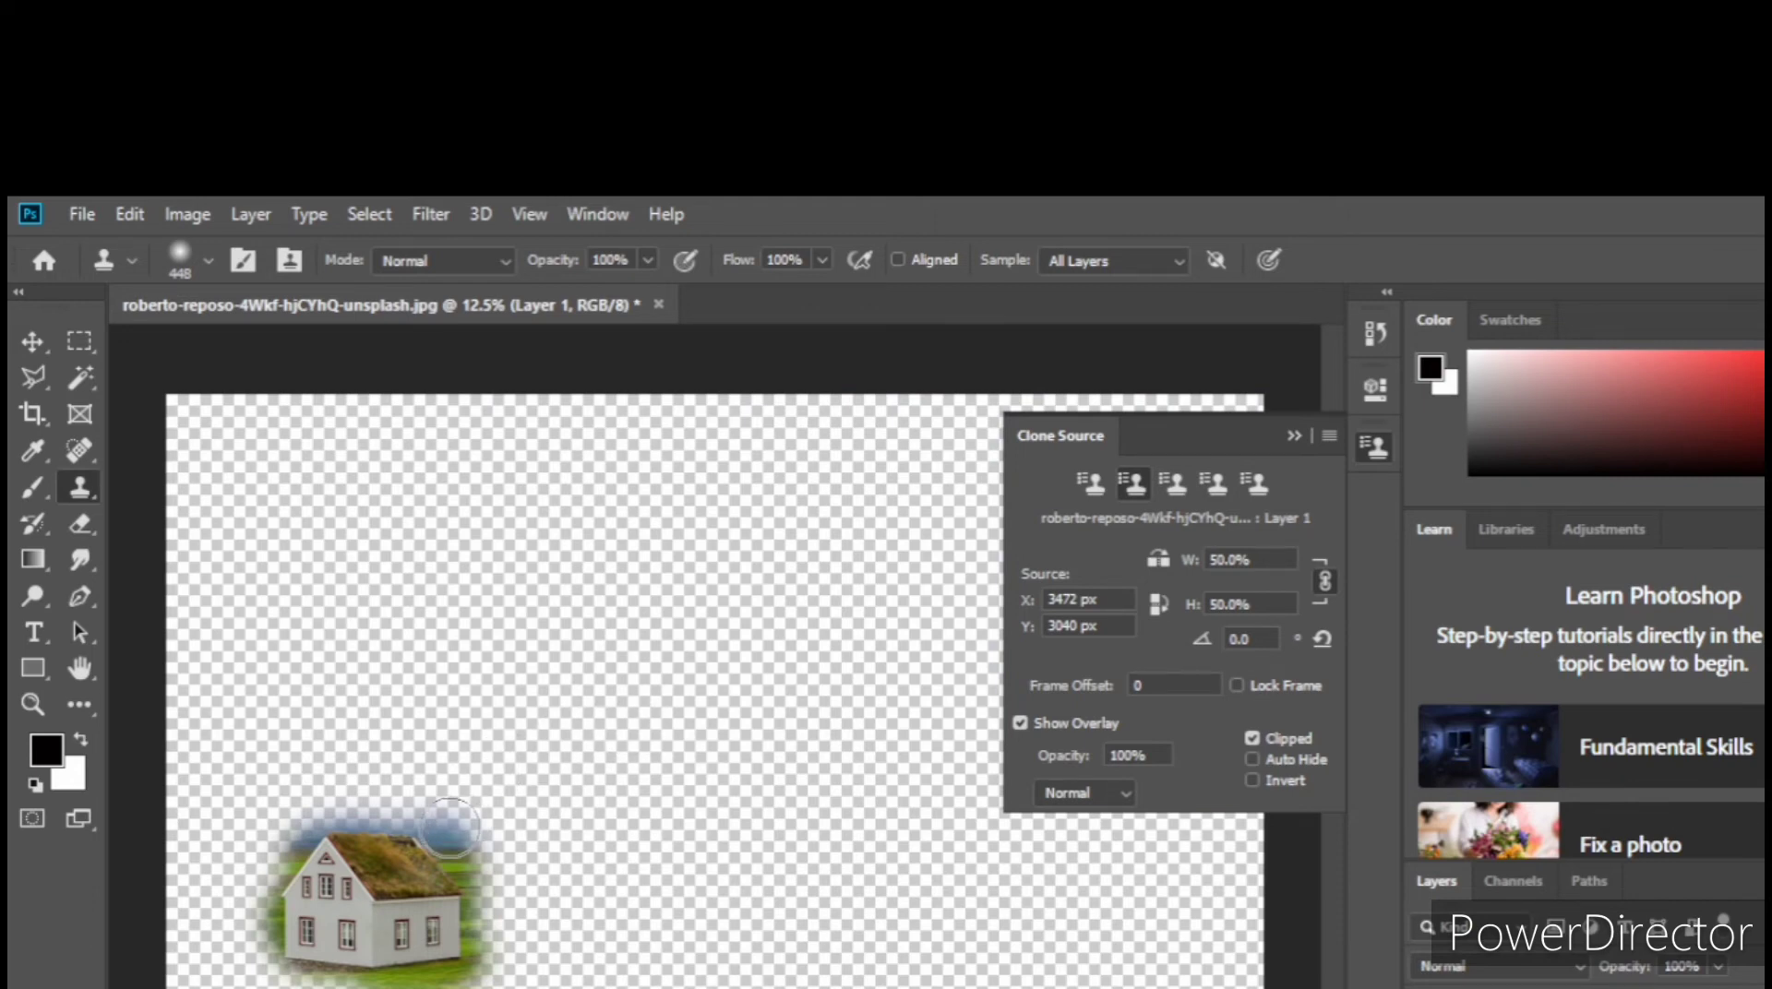
Step: Erase the leftover mountain and sky pixels above and around the cloned small house's roof
{"action": "left_click", "coordinate": [86, 518]}
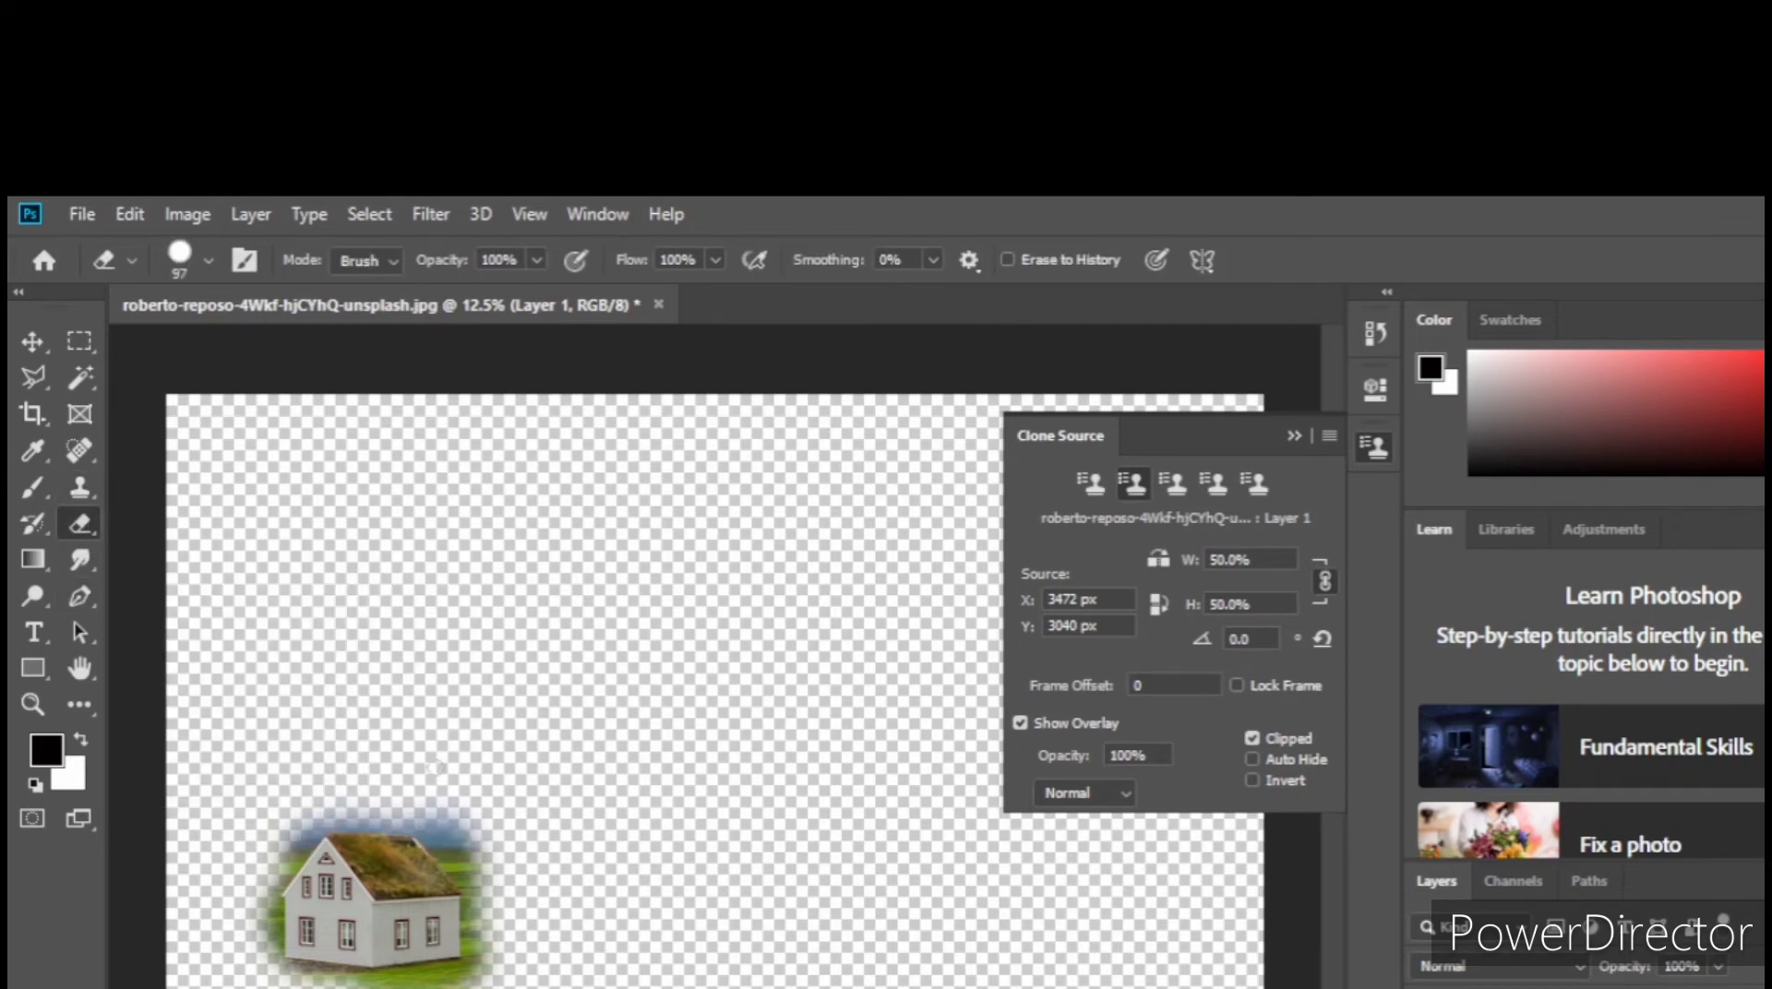
{"action": "mouse_move", "coordinate": [444, 808]}
{"action": "left_mouse_down"}
{"action": "mouse_move", "coordinate": [439, 848]}
{"action": "mouse_move", "coordinate": [388, 825]}
{"action": "mouse_move", "coordinate": [297, 843]}
{"action": "mouse_move", "coordinate": [411, 810]}
{"action": "mouse_move", "coordinate": [452, 847]}
{"action": "mouse_move", "coordinate": [423, 823]}
{"action": "mouse_move", "coordinate": [466, 841]}
{"action": "mouse_move", "coordinate": [451, 812]}
{"action": "mouse_move", "coordinate": [461, 847]}
{"action": "mouse_move", "coordinate": [478, 844]}
{"action": "mouse_move", "coordinate": [445, 785]}
{"action": "left_mouse_up"}
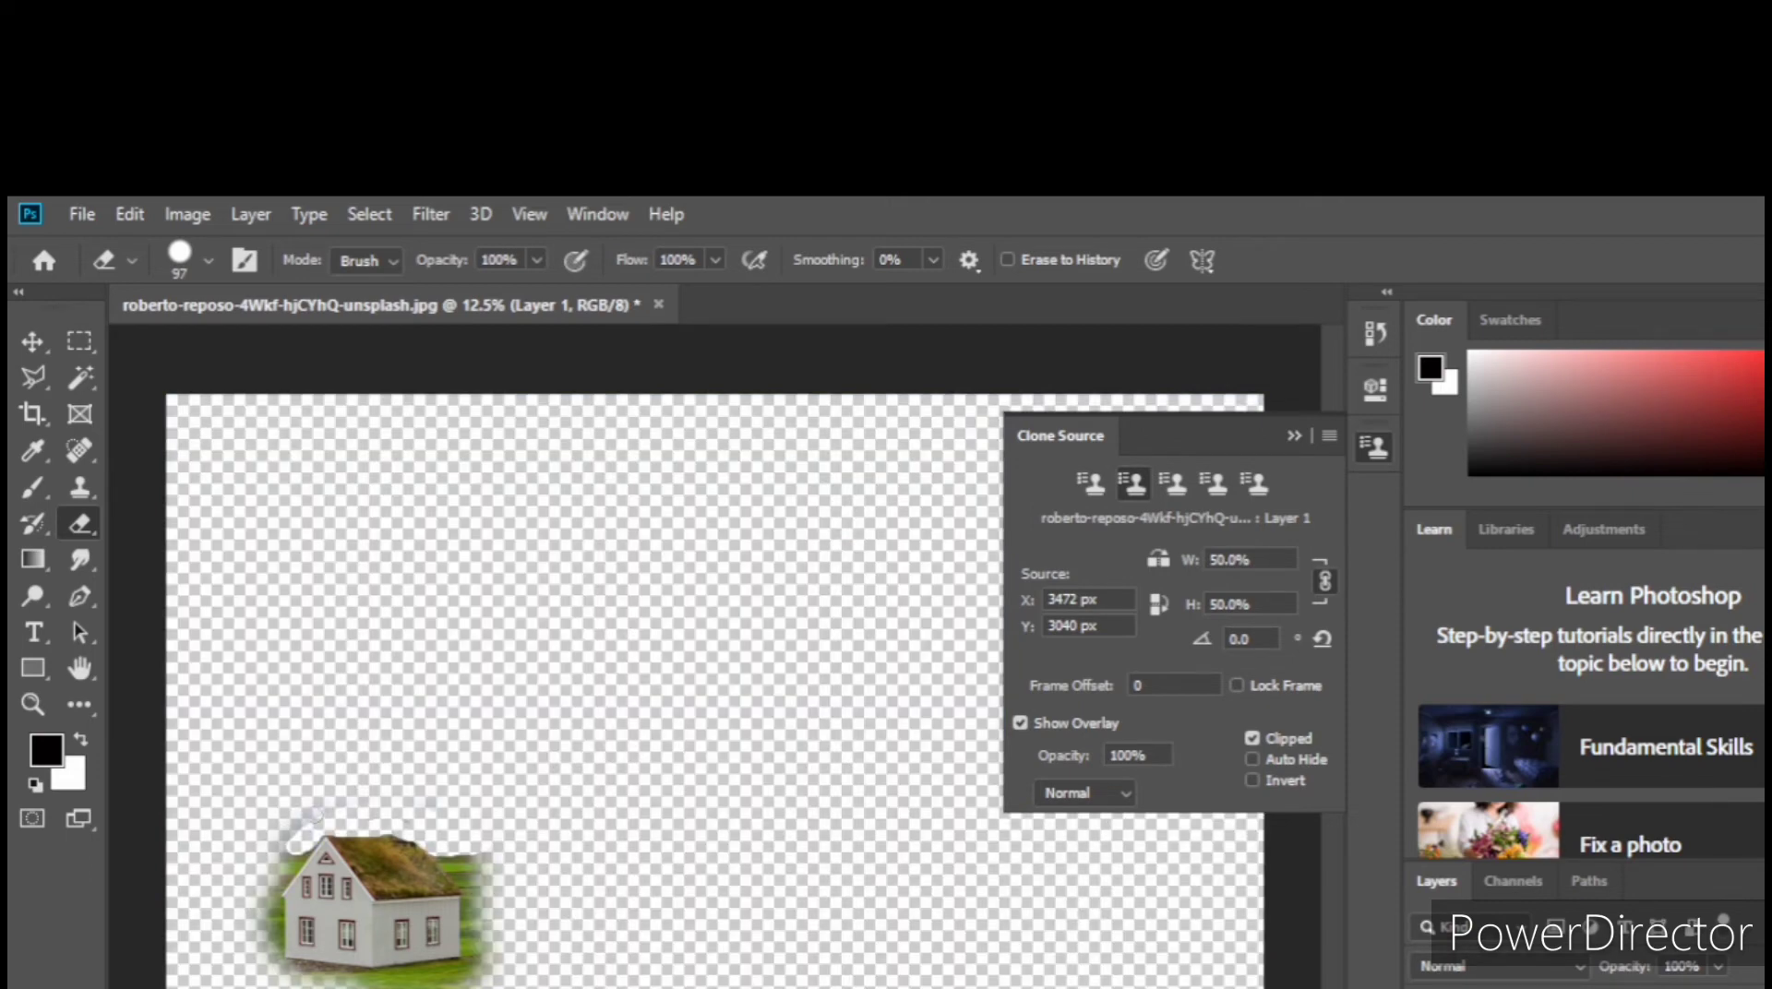
{"action": "mouse_move", "coordinate": [313, 816]}
{"action": "left_mouse_down"}
{"action": "mouse_move", "coordinate": [275, 858]}
{"action": "mouse_move", "coordinate": [294, 845]}
{"action": "left_mouse_up"}
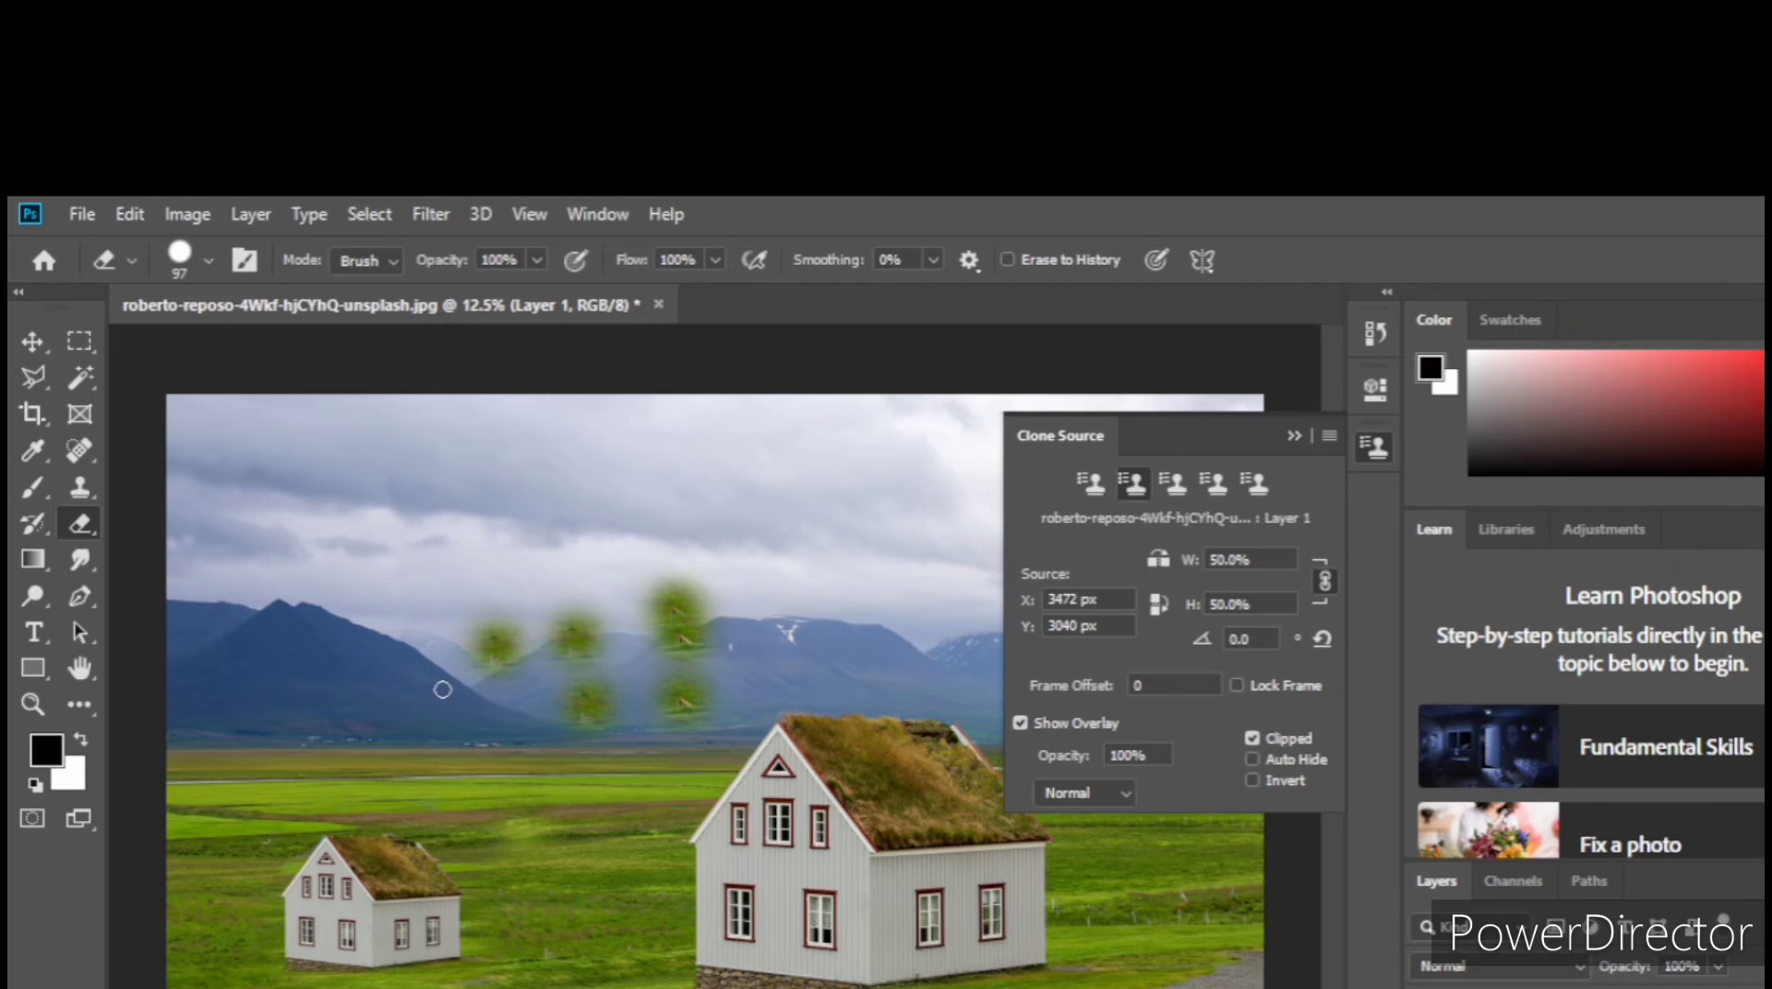
Step: Switch back to the Clone Stamp and undo the erasing, the 50% house copy and the new layer
{"action": "left_click", "coordinate": [79, 489]}
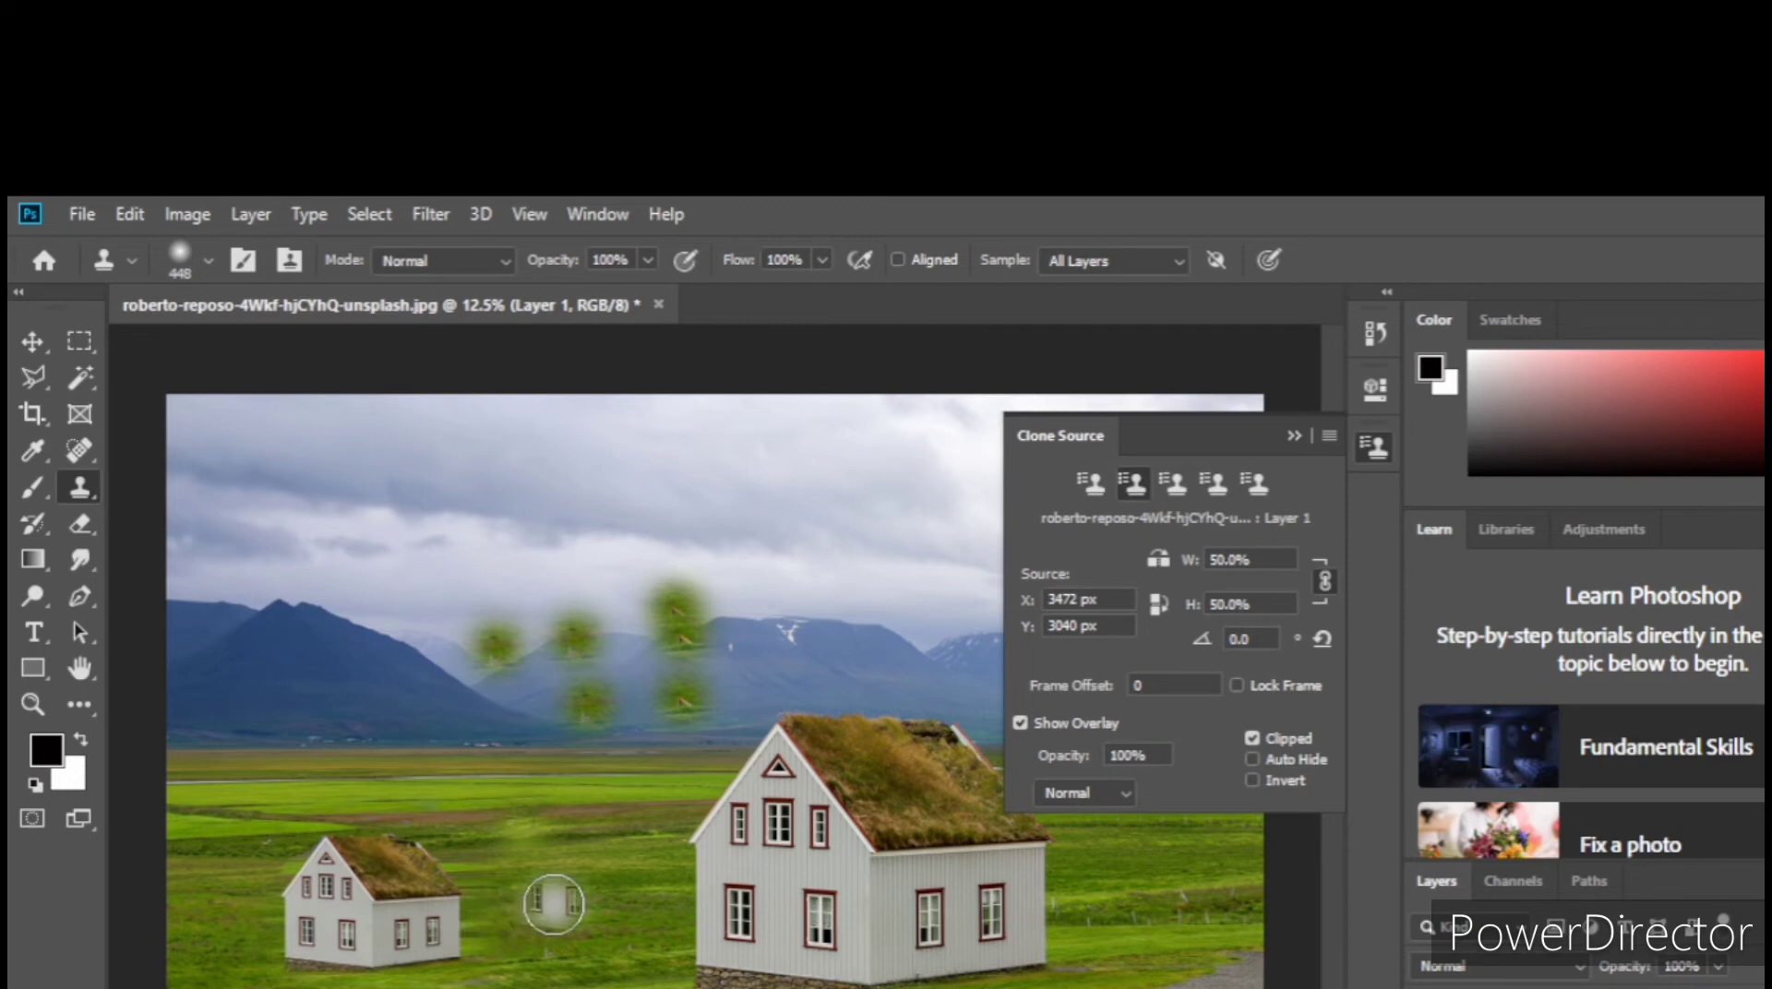
{"action": "key", "text": "ctrl+z"}
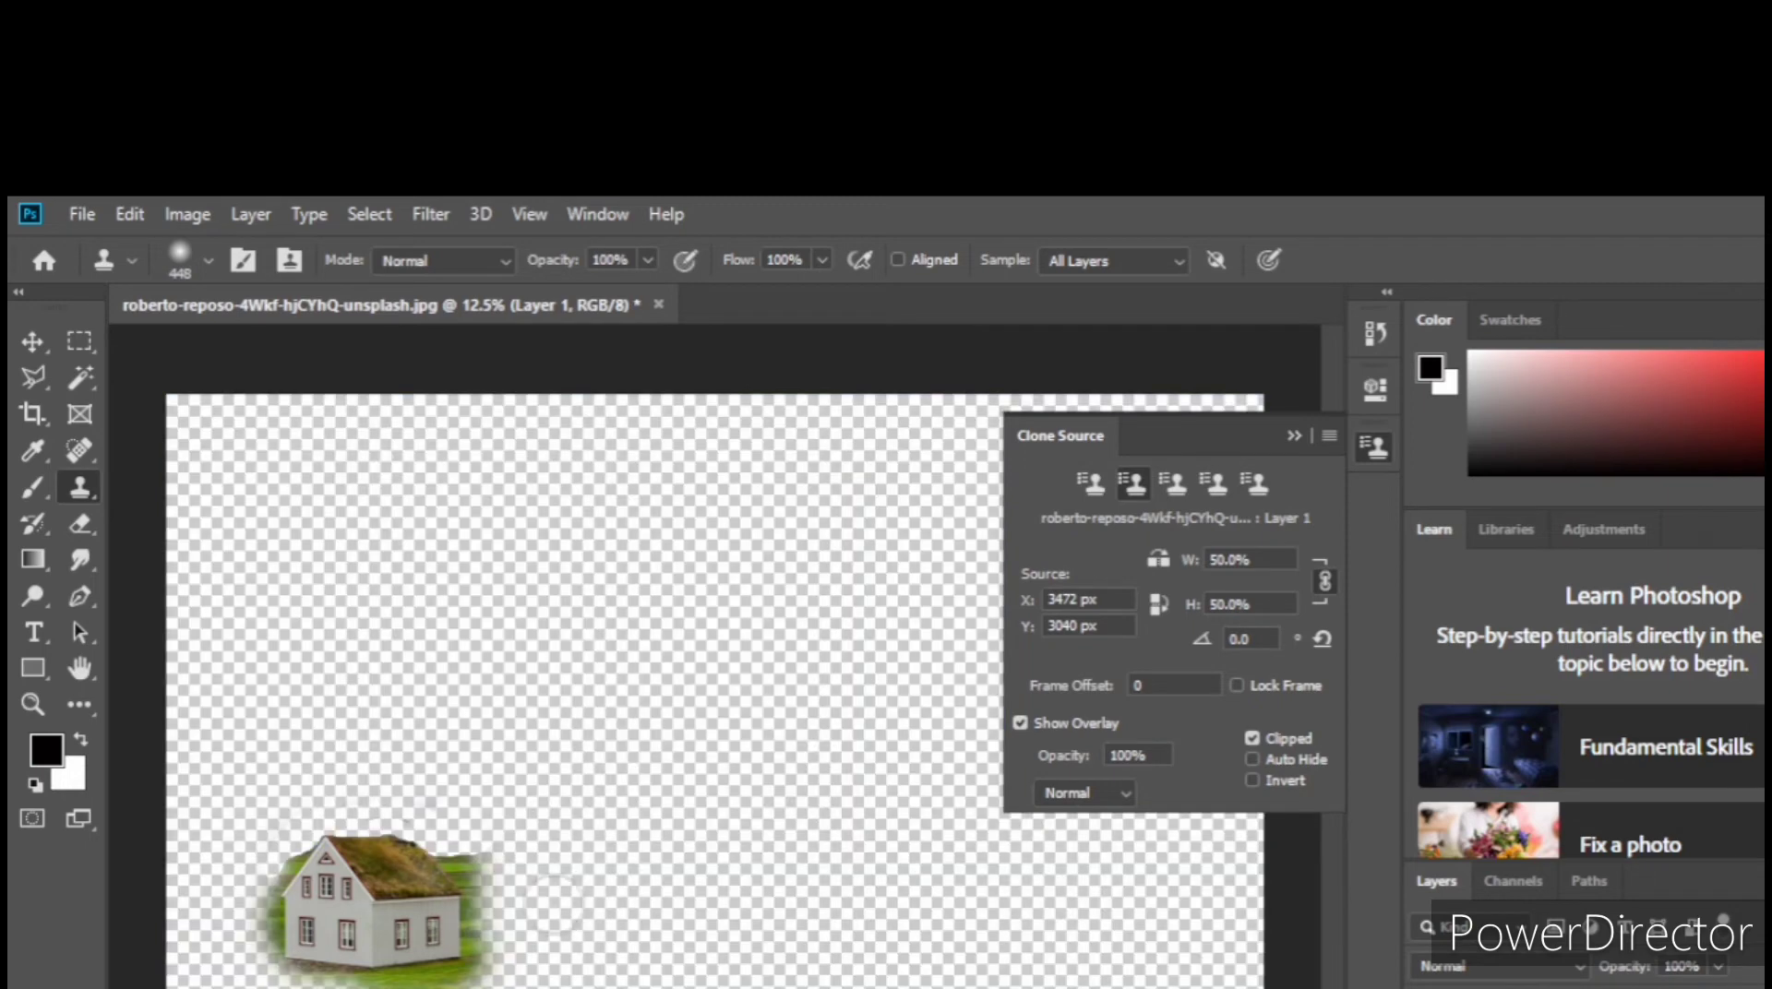
{"action": "key", "text": "ctrl+z"}
{"action": "key", "text": "ctrl+z"}
{"action": "key", "text": "ctrl+z"}
{"action": "key", "text": "ctrl+z"}
{"action": "key", "text": "ctrl+z"}
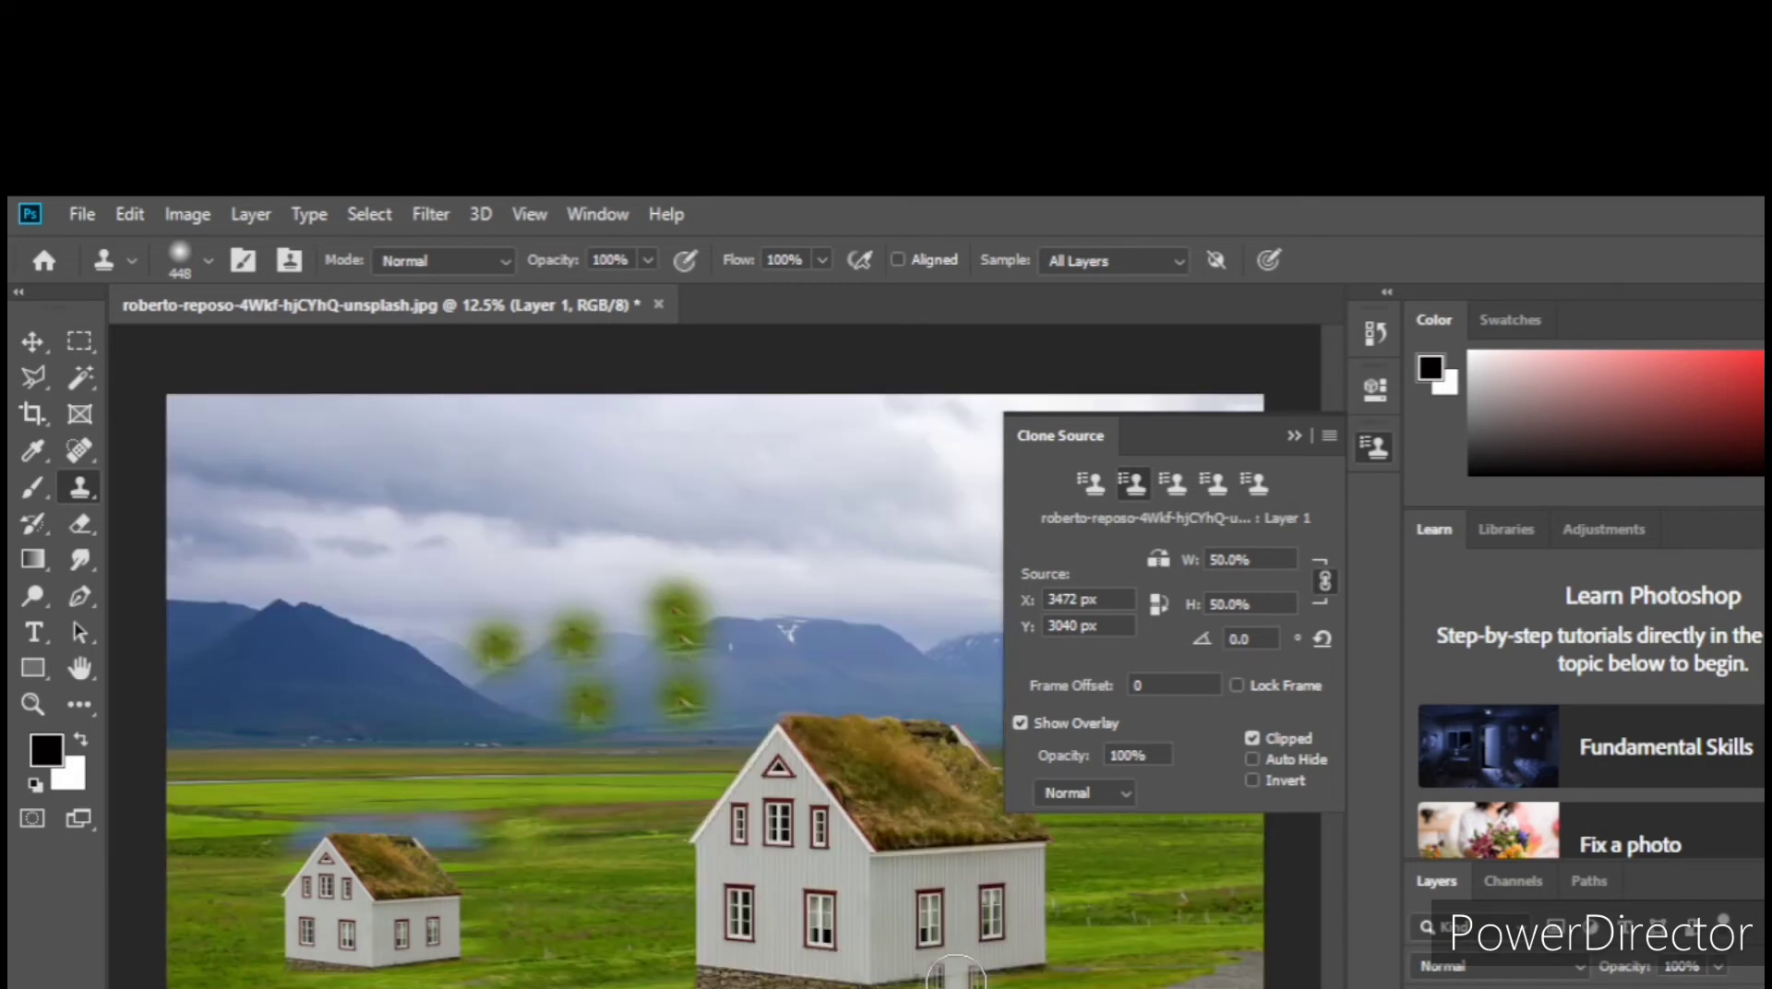
{"action": "key", "text": "ctrl+z"}
{"action": "key", "text": "ctrl+z"}
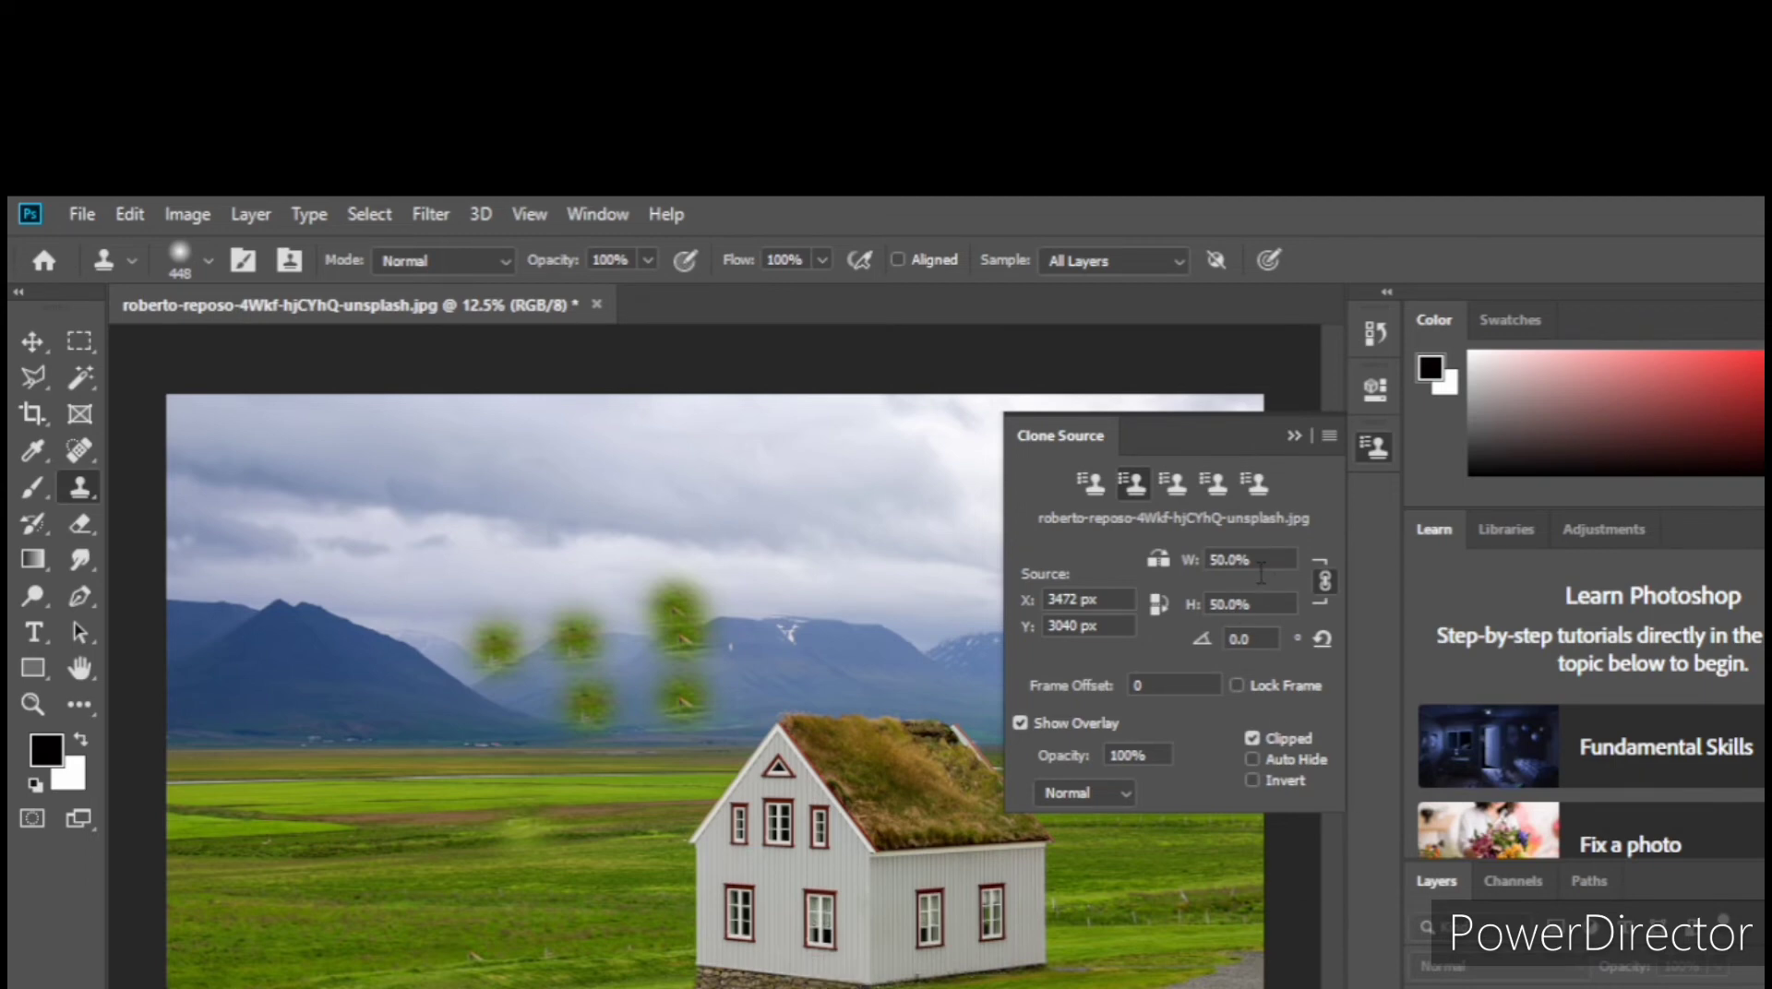
Step: Set the clone source scale to 75% and sample the house's front wall between the lower windows
{"action": "left_click_drag", "start_coordinate": [1225, 564], "coordinate": [1207, 564]}
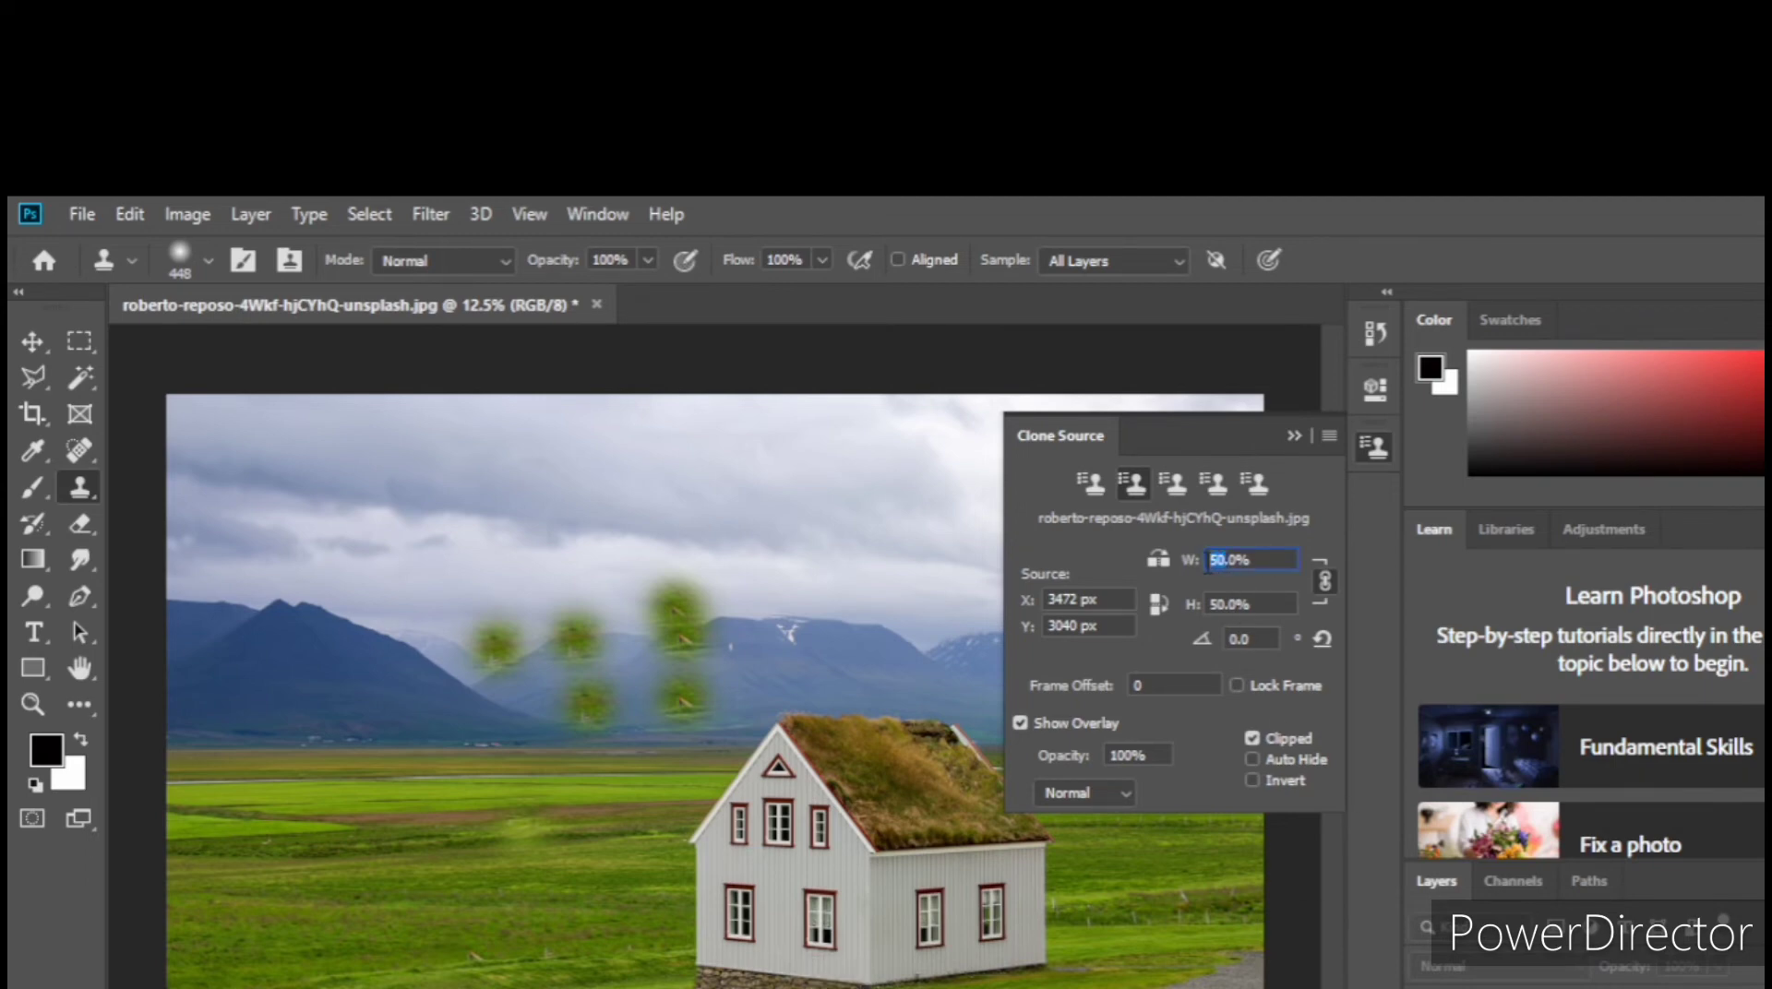
{"action": "type", "text": "75"}
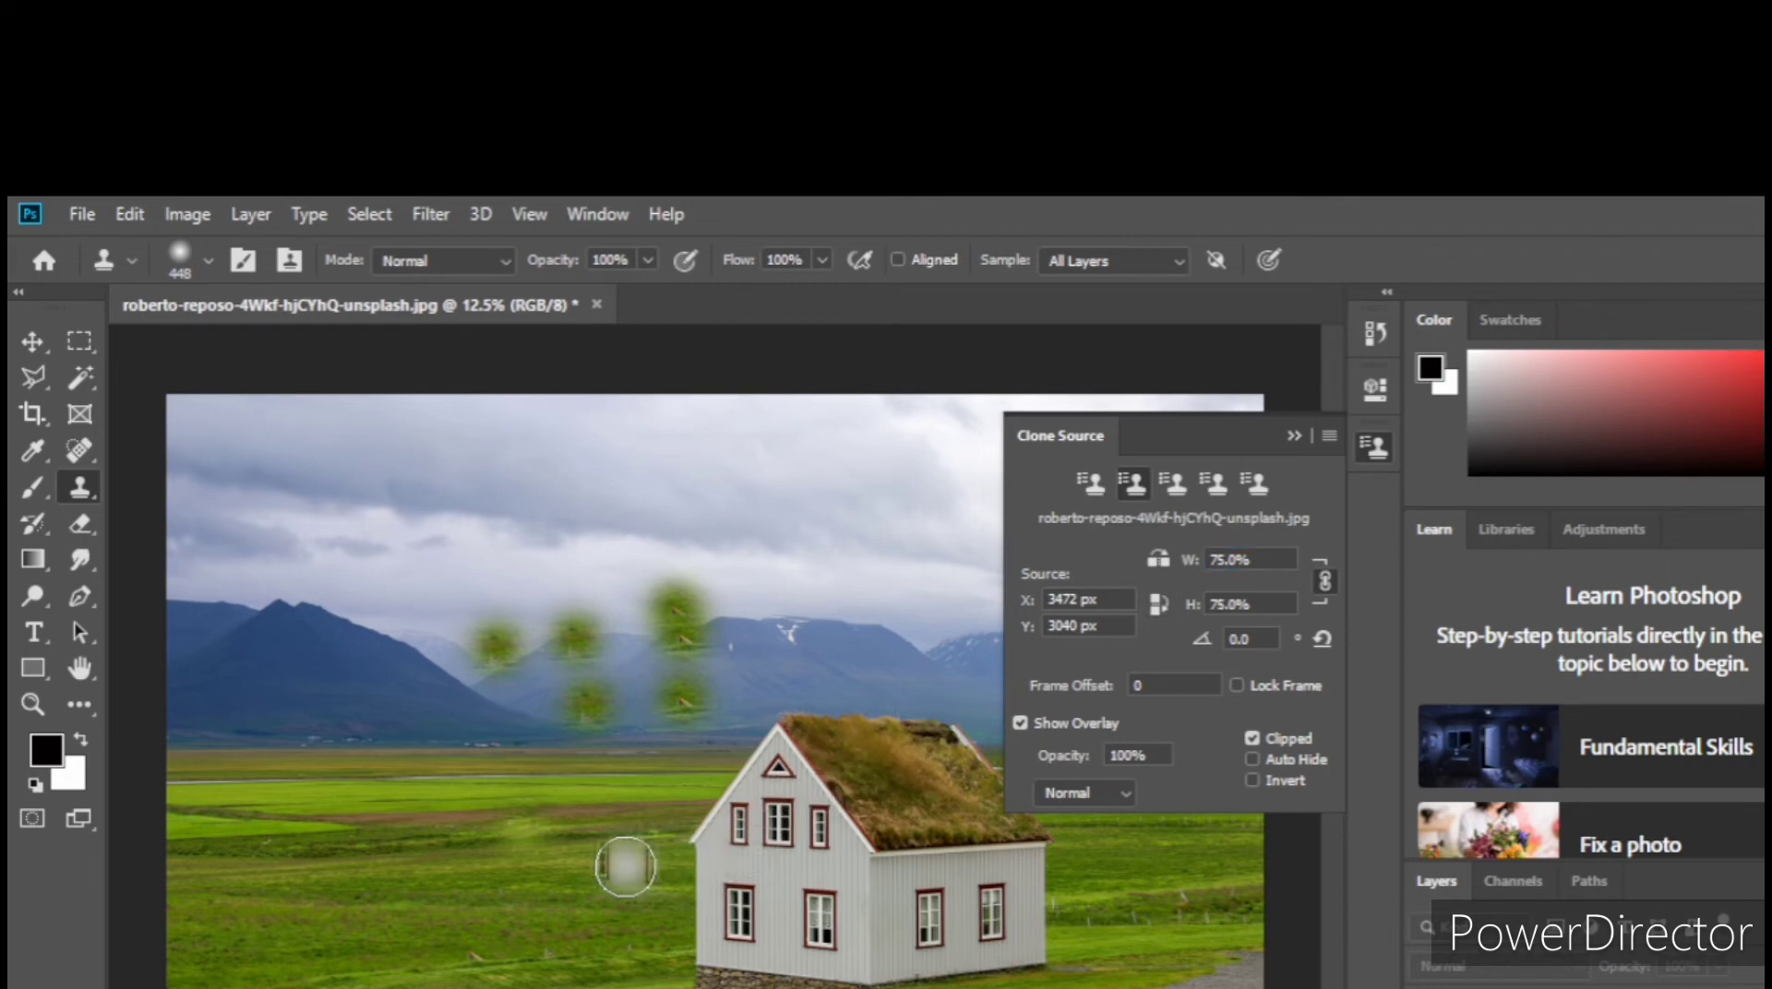
{"action": "left_click_drag", "start_coordinate": [799, 900], "coordinate": [787, 918]}
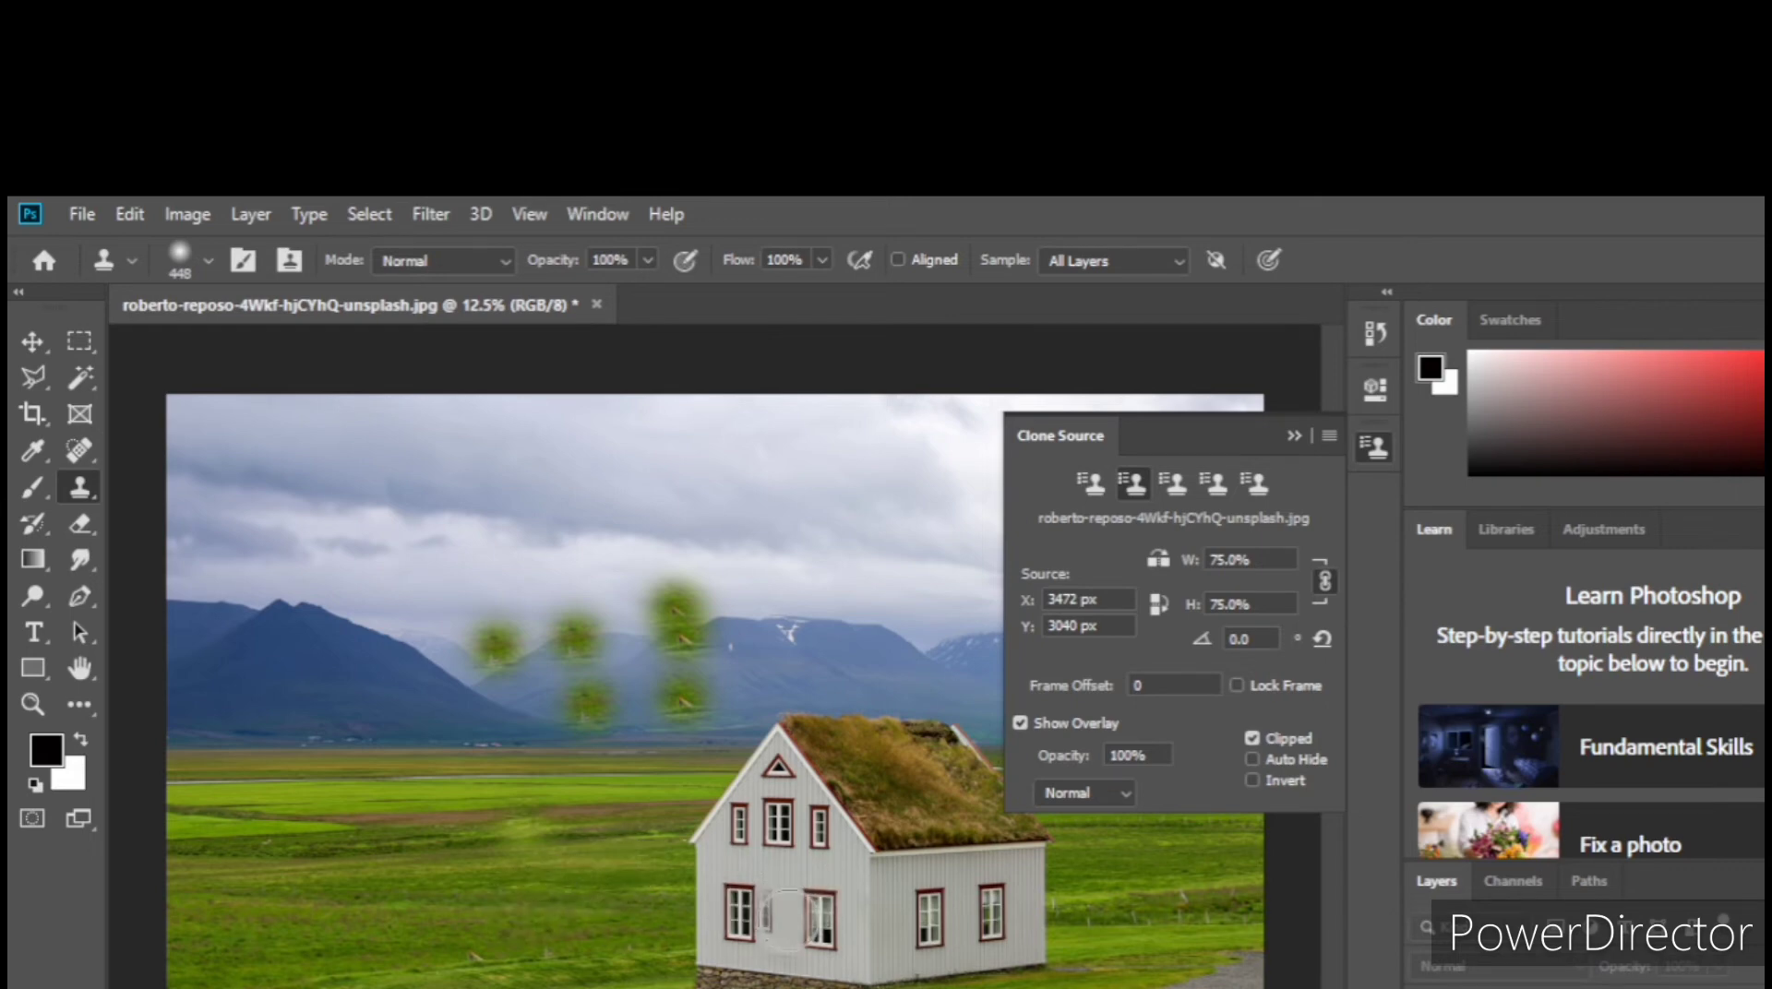
{"action": "left_click", "coordinate": [787, 920], "text": "alt"}
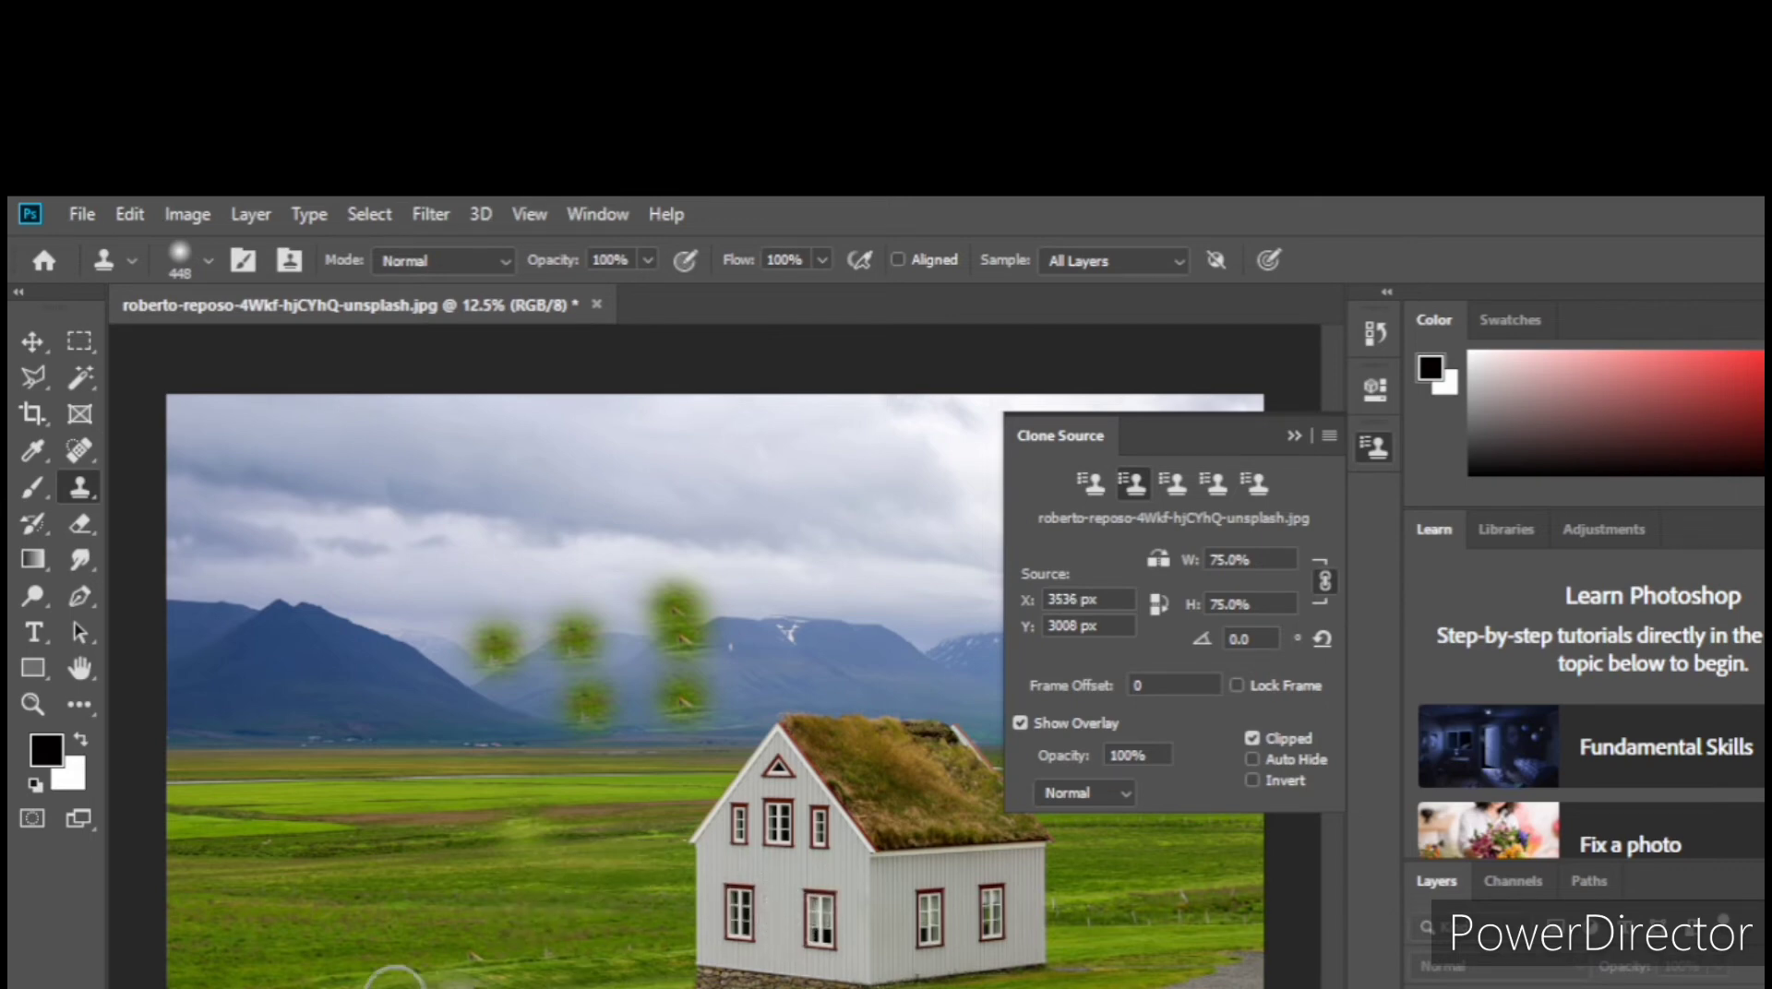
Step: Undo a trial copy painted on the background and clone the 75% house onto a new layer, on the grass beside the original
{"action": "mouse_move", "coordinate": [315, 927]}
{"action": "left_mouse_down"}
{"action": "mouse_move", "coordinate": [437, 936]}
{"action": "mouse_move", "coordinate": [297, 938]}
{"action": "mouse_move", "coordinate": [306, 877]}
{"action": "mouse_move", "coordinate": [424, 871]}
{"action": "mouse_move", "coordinate": [311, 846]}
{"action": "mouse_move", "coordinate": [258, 952]}
{"action": "mouse_move", "coordinate": [249, 925]}
{"action": "mouse_move", "coordinate": [296, 805]}
{"action": "mouse_move", "coordinate": [473, 791]}
{"action": "mouse_move", "coordinate": [509, 926]}
{"action": "mouse_move", "coordinate": [502, 969]}
{"action": "mouse_move", "coordinate": [281, 960]}
{"action": "mouse_move", "coordinate": [257, 914]}
{"action": "mouse_move", "coordinate": [258, 841]}
{"action": "mouse_move", "coordinate": [320, 794]}
{"action": "mouse_move", "coordinate": [396, 783]}
{"action": "mouse_move", "coordinate": [486, 830]}
{"action": "mouse_move", "coordinate": [499, 933]}
{"action": "left_mouse_up"}
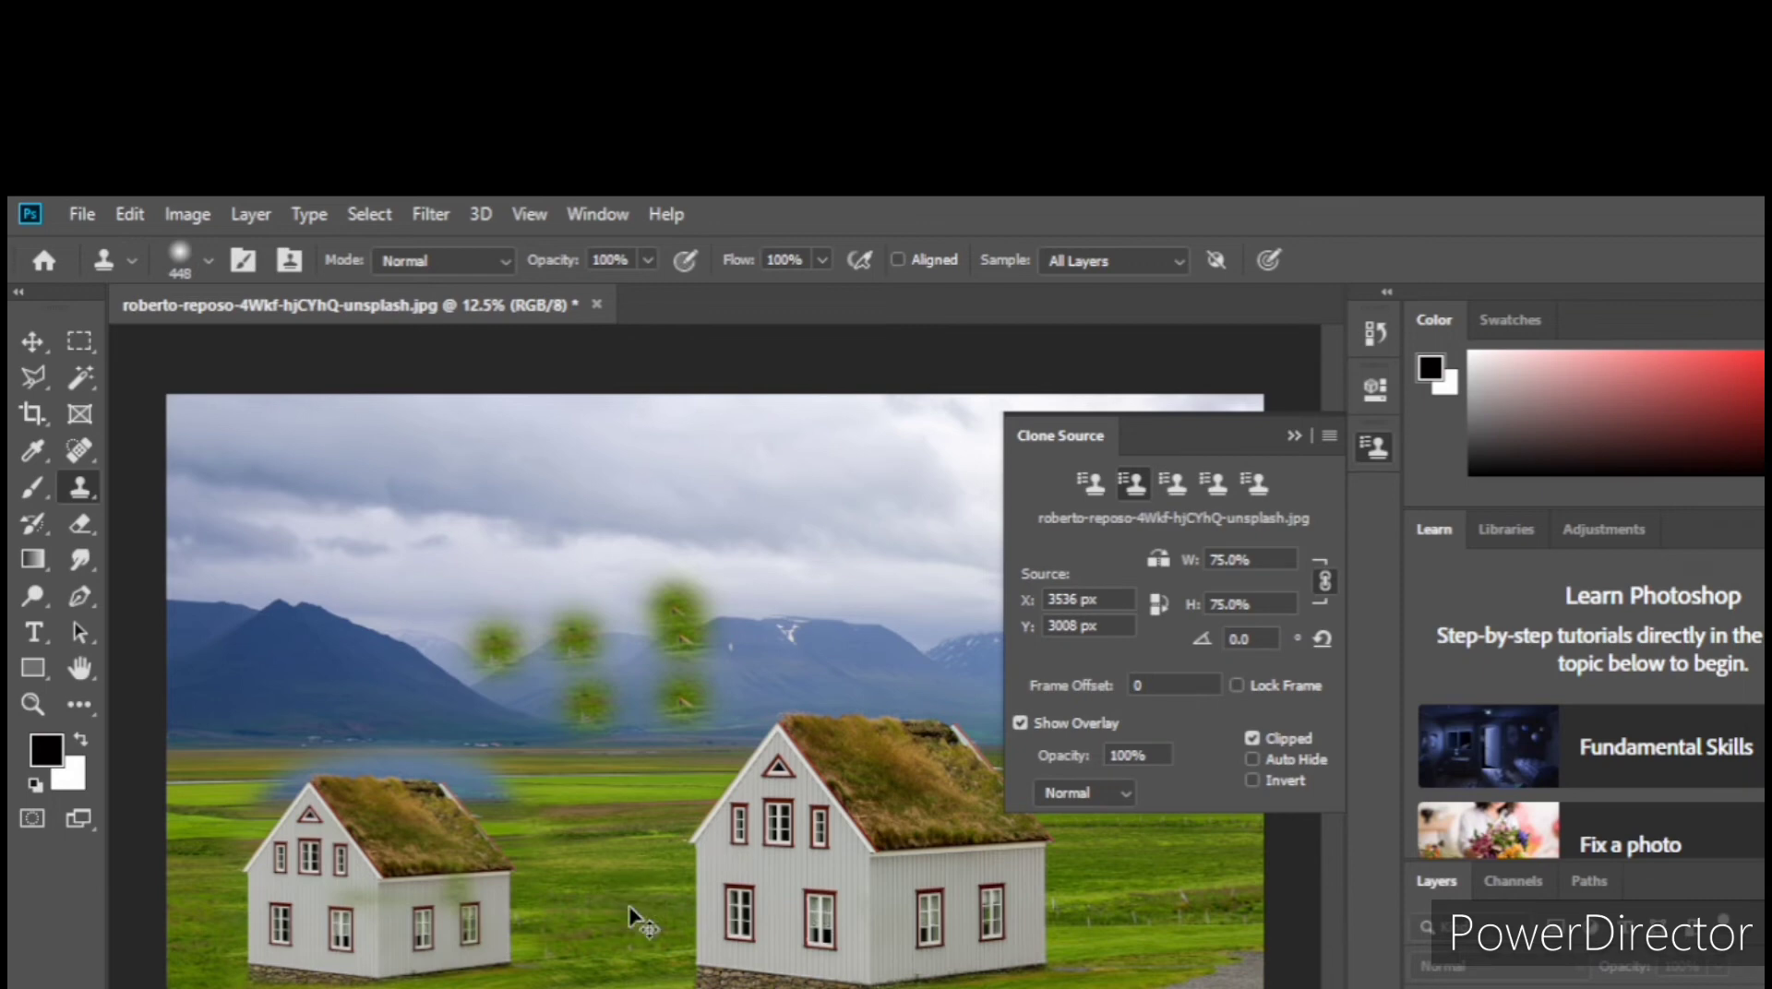
{"action": "key", "text": "ctrl+z"}
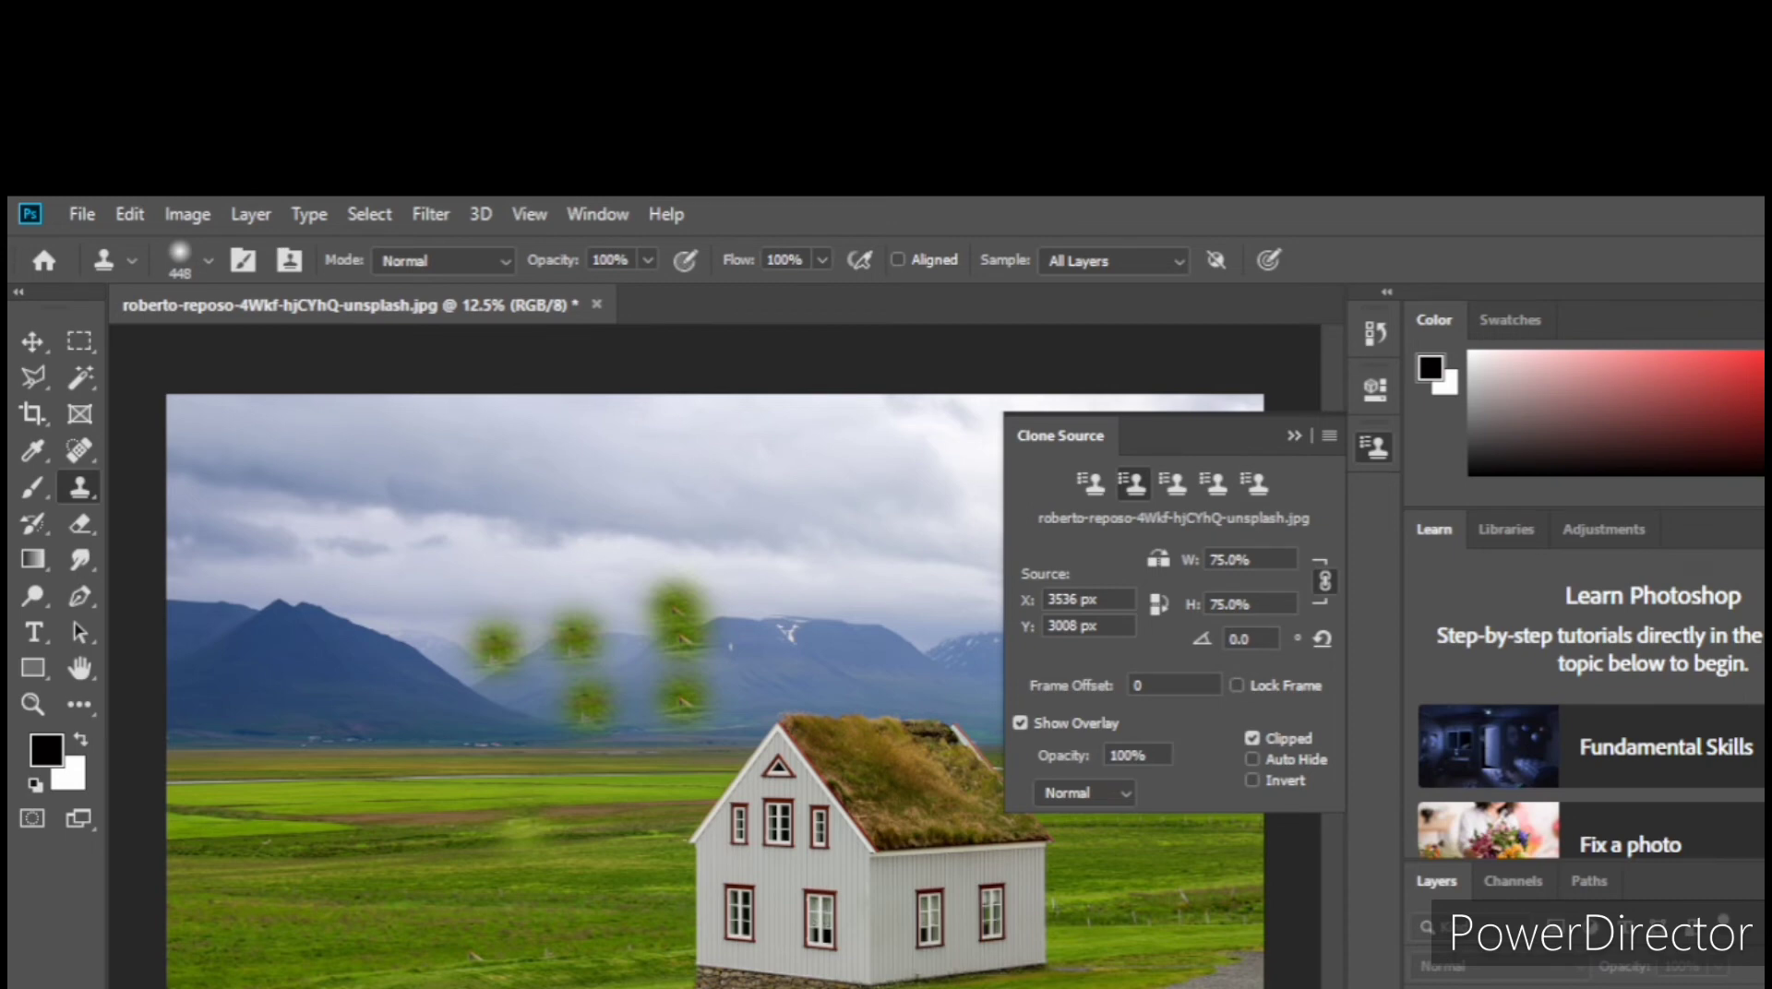
{"action": "key", "text": "ctrl+alt+shift+n"}
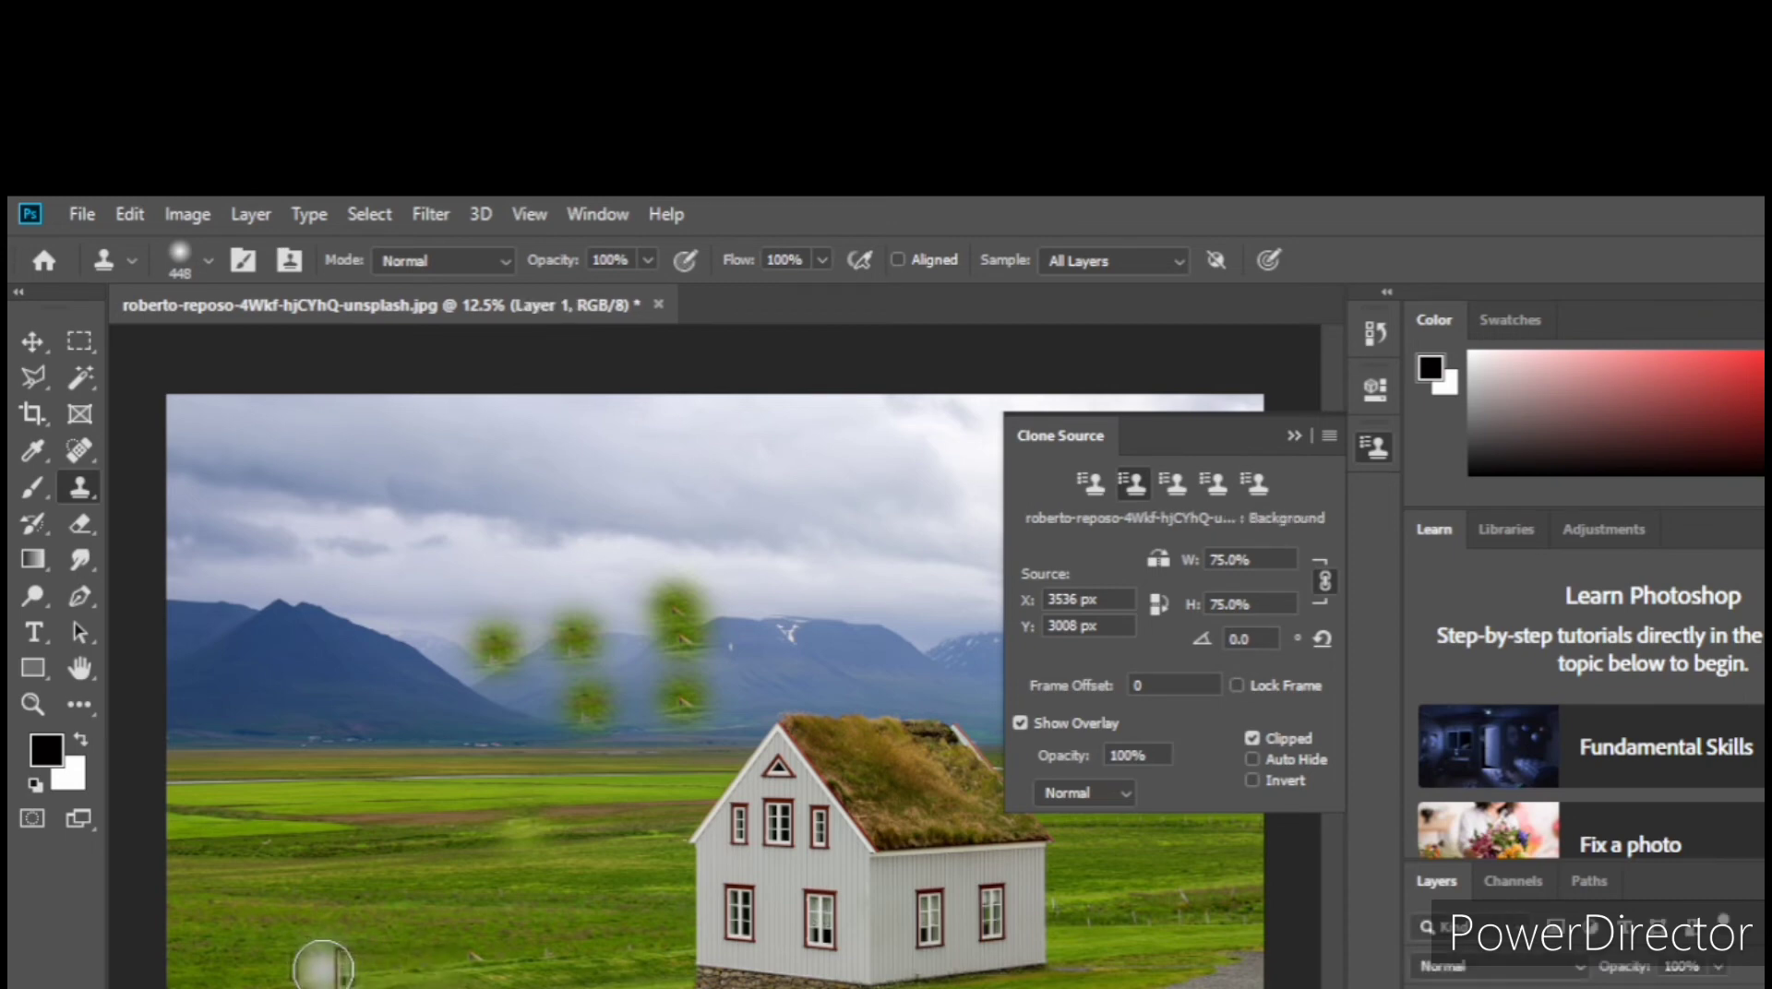
{"action": "mouse_move", "coordinate": [324, 961]}
{"action": "left_mouse_down"}
{"action": "mouse_move", "coordinate": [401, 972]}
{"action": "mouse_move", "coordinate": [293, 978]}
{"action": "mouse_move", "coordinate": [275, 909]}
{"action": "mouse_move", "coordinate": [246, 960]}
{"action": "mouse_move", "coordinate": [313, 870]}
{"action": "mouse_move", "coordinate": [395, 870]}
{"action": "mouse_move", "coordinate": [403, 886]}
{"action": "mouse_move", "coordinate": [331, 928]}
{"action": "mouse_move", "coordinate": [466, 938]}
{"action": "mouse_move", "coordinate": [457, 987]}
{"action": "mouse_move", "coordinate": [489, 950]}
{"action": "mouse_move", "coordinate": [507, 918]}
{"action": "mouse_move", "coordinate": [434, 839]}
{"action": "mouse_move", "coordinate": [301, 847]}
{"action": "mouse_move", "coordinate": [250, 988]}
{"action": "mouse_move", "coordinate": [506, 987]}
{"action": "left_mouse_up"}
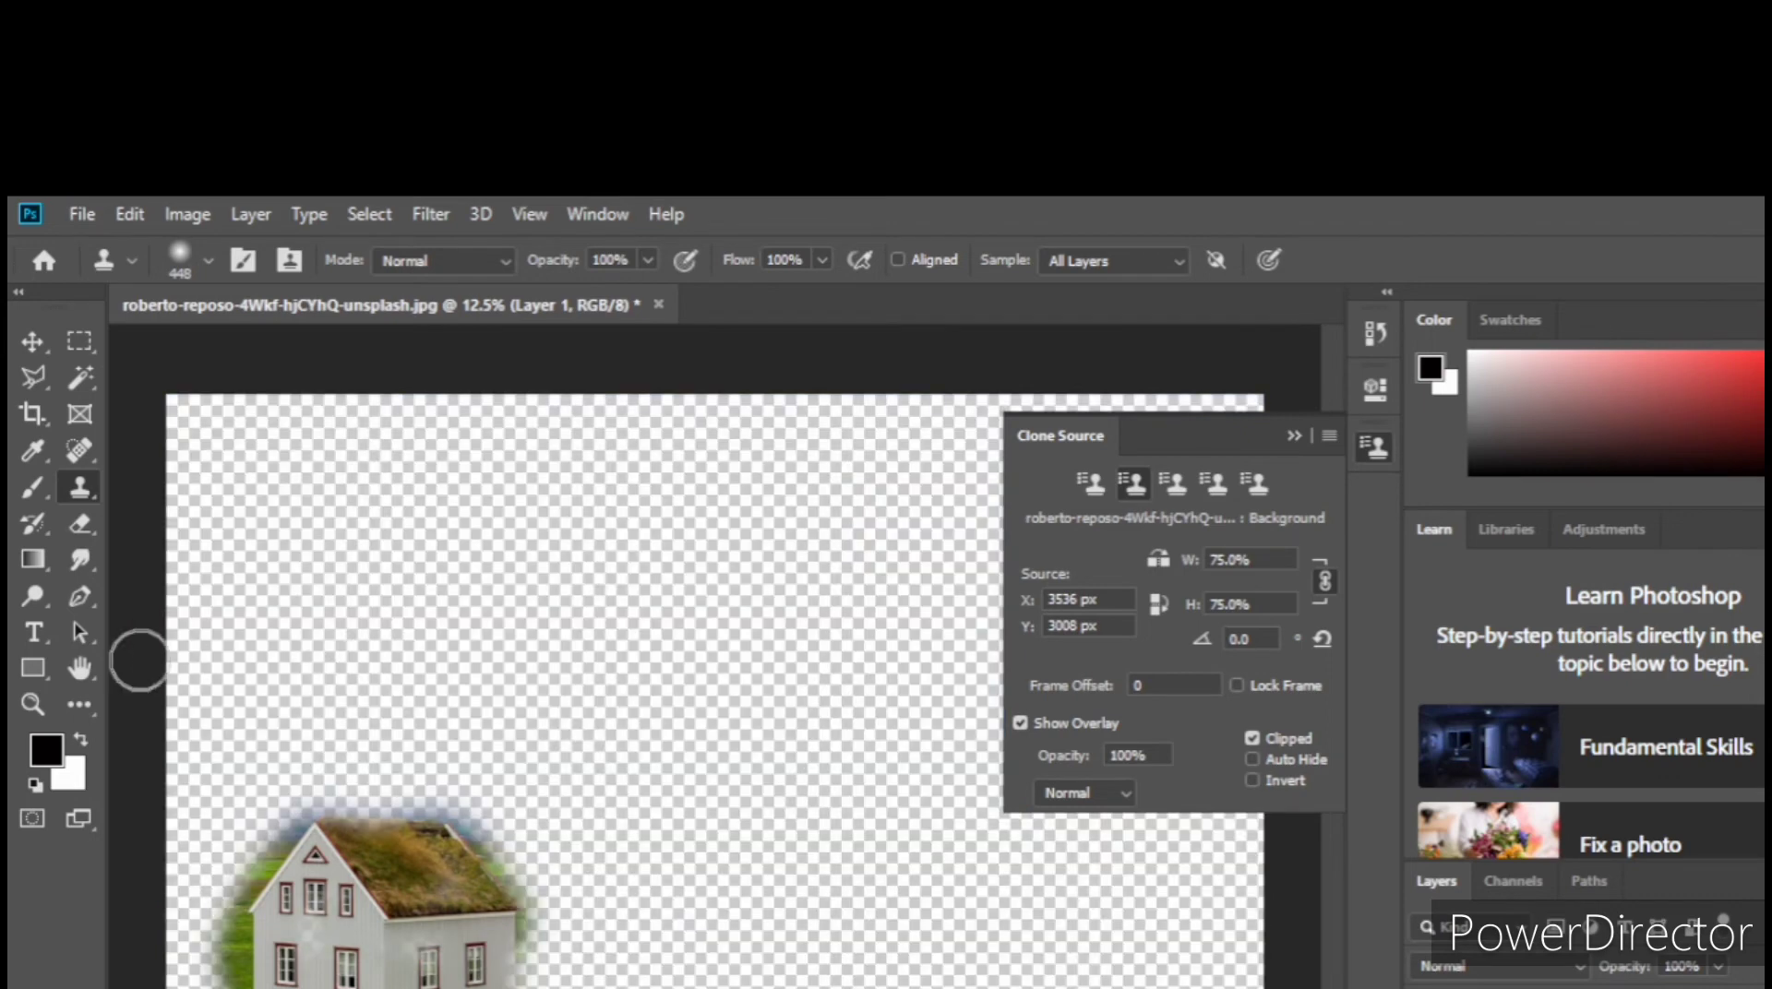
Step: Erase the leftover mountain and sky pixels around the roof of the 75% house copy
{"action": "left_click", "coordinate": [79, 522]}
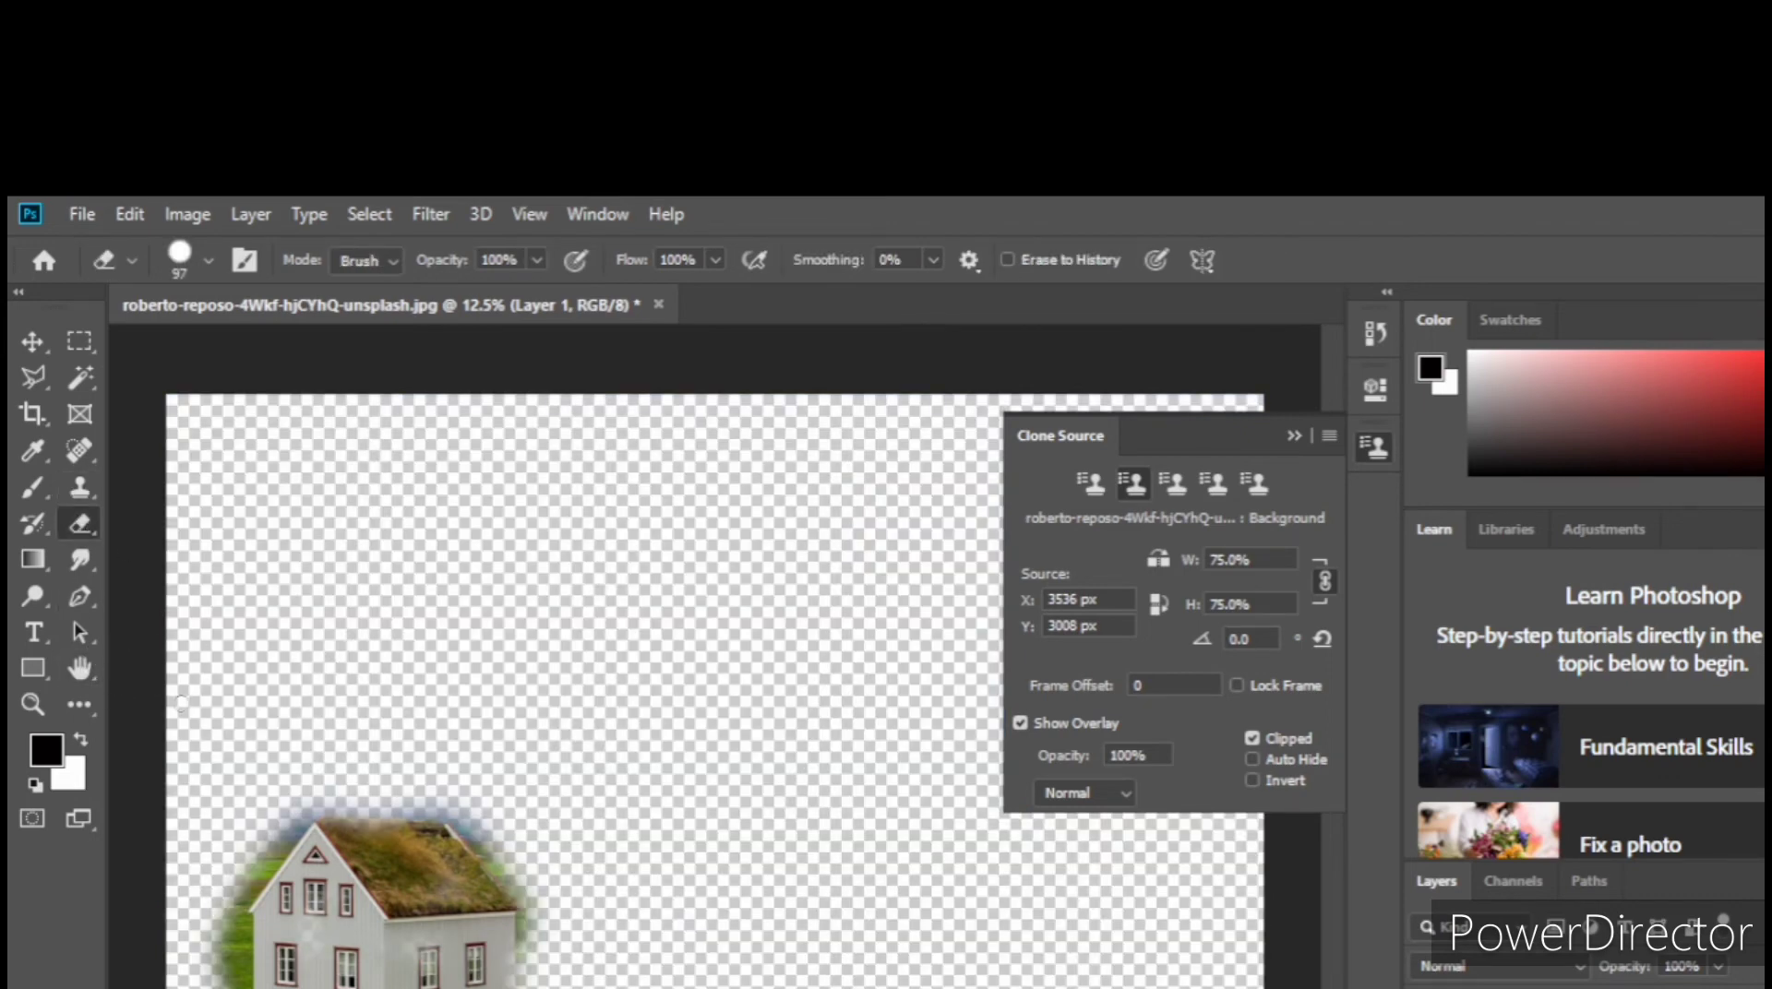
{"action": "mouse_move", "coordinate": [290, 834]}
{"action": "left_mouse_down"}
{"action": "mouse_move", "coordinate": [341, 801]}
{"action": "mouse_move", "coordinate": [411, 803]}
{"action": "mouse_move", "coordinate": [385, 810]}
{"action": "mouse_move", "coordinate": [444, 806]}
{"action": "mouse_move", "coordinate": [417, 811]}
{"action": "mouse_move", "coordinate": [478, 843]}
{"action": "mouse_move", "coordinate": [436, 811]}
{"action": "mouse_move", "coordinate": [325, 800]}
{"action": "left_mouse_up"}
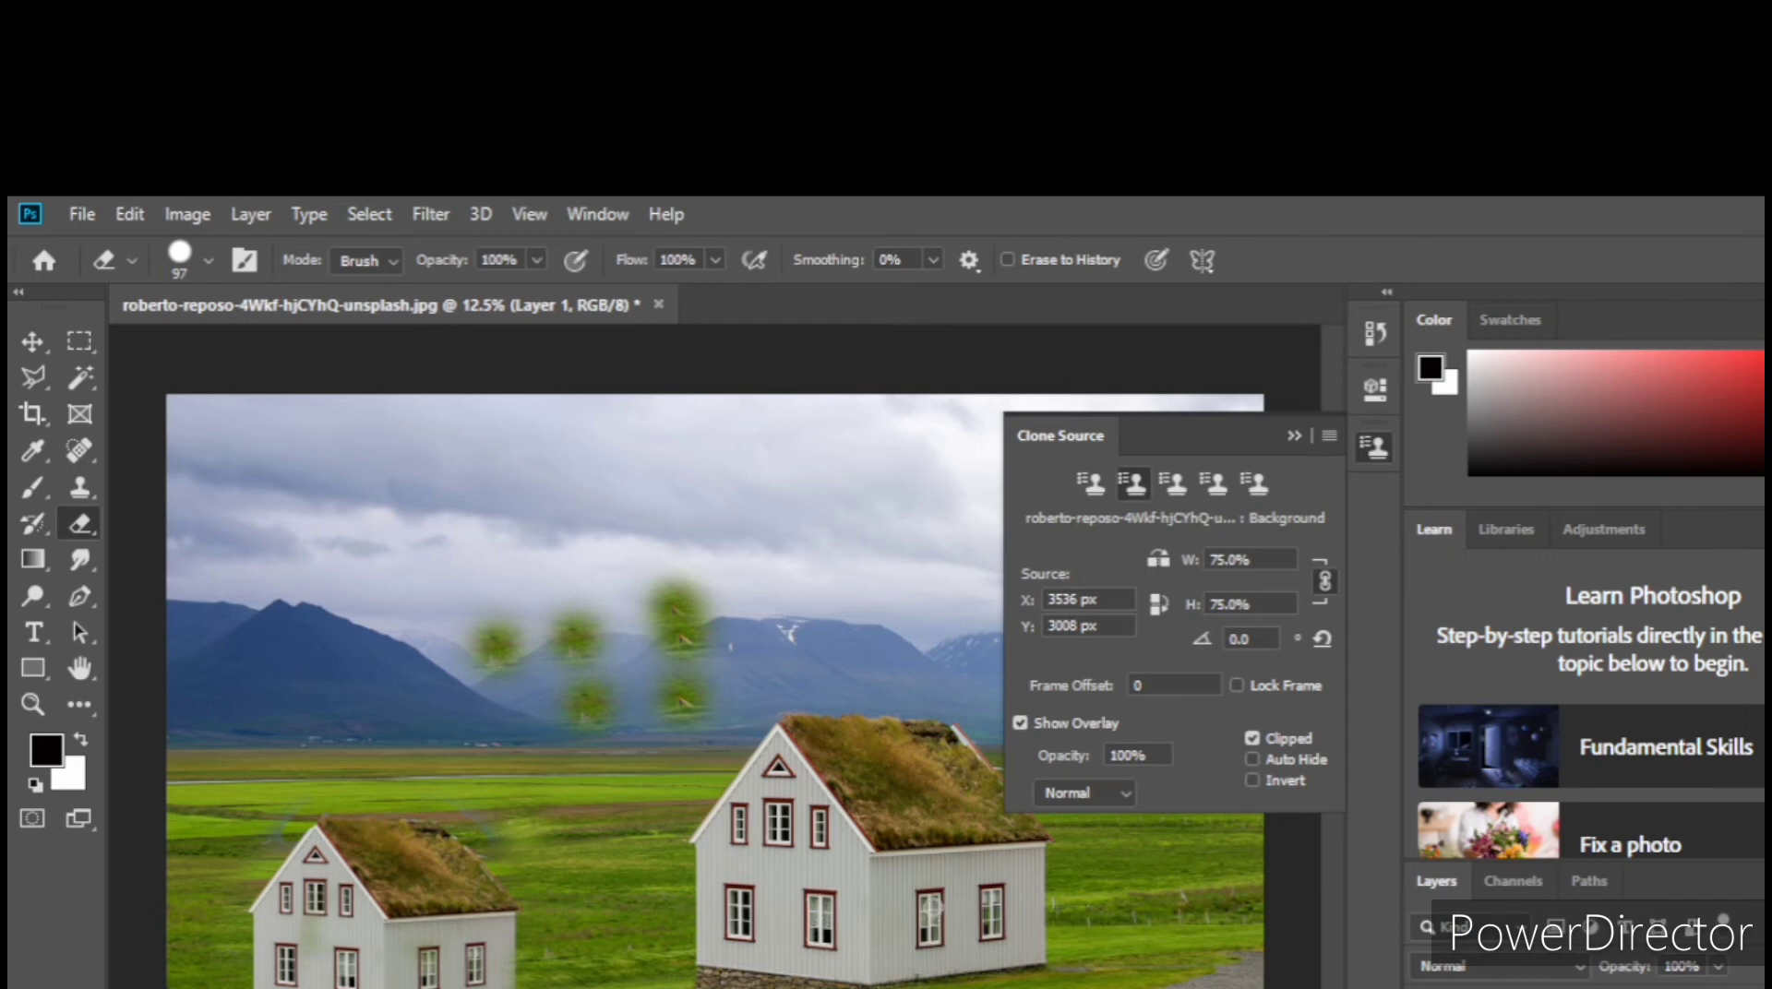
{"action": "key", "text": "alt"}
Step: Flip the clone source horizontally with the Clone Stamp and try cloning the mirrored house over the original's front
{"action": "left_click", "coordinate": [79, 489]}
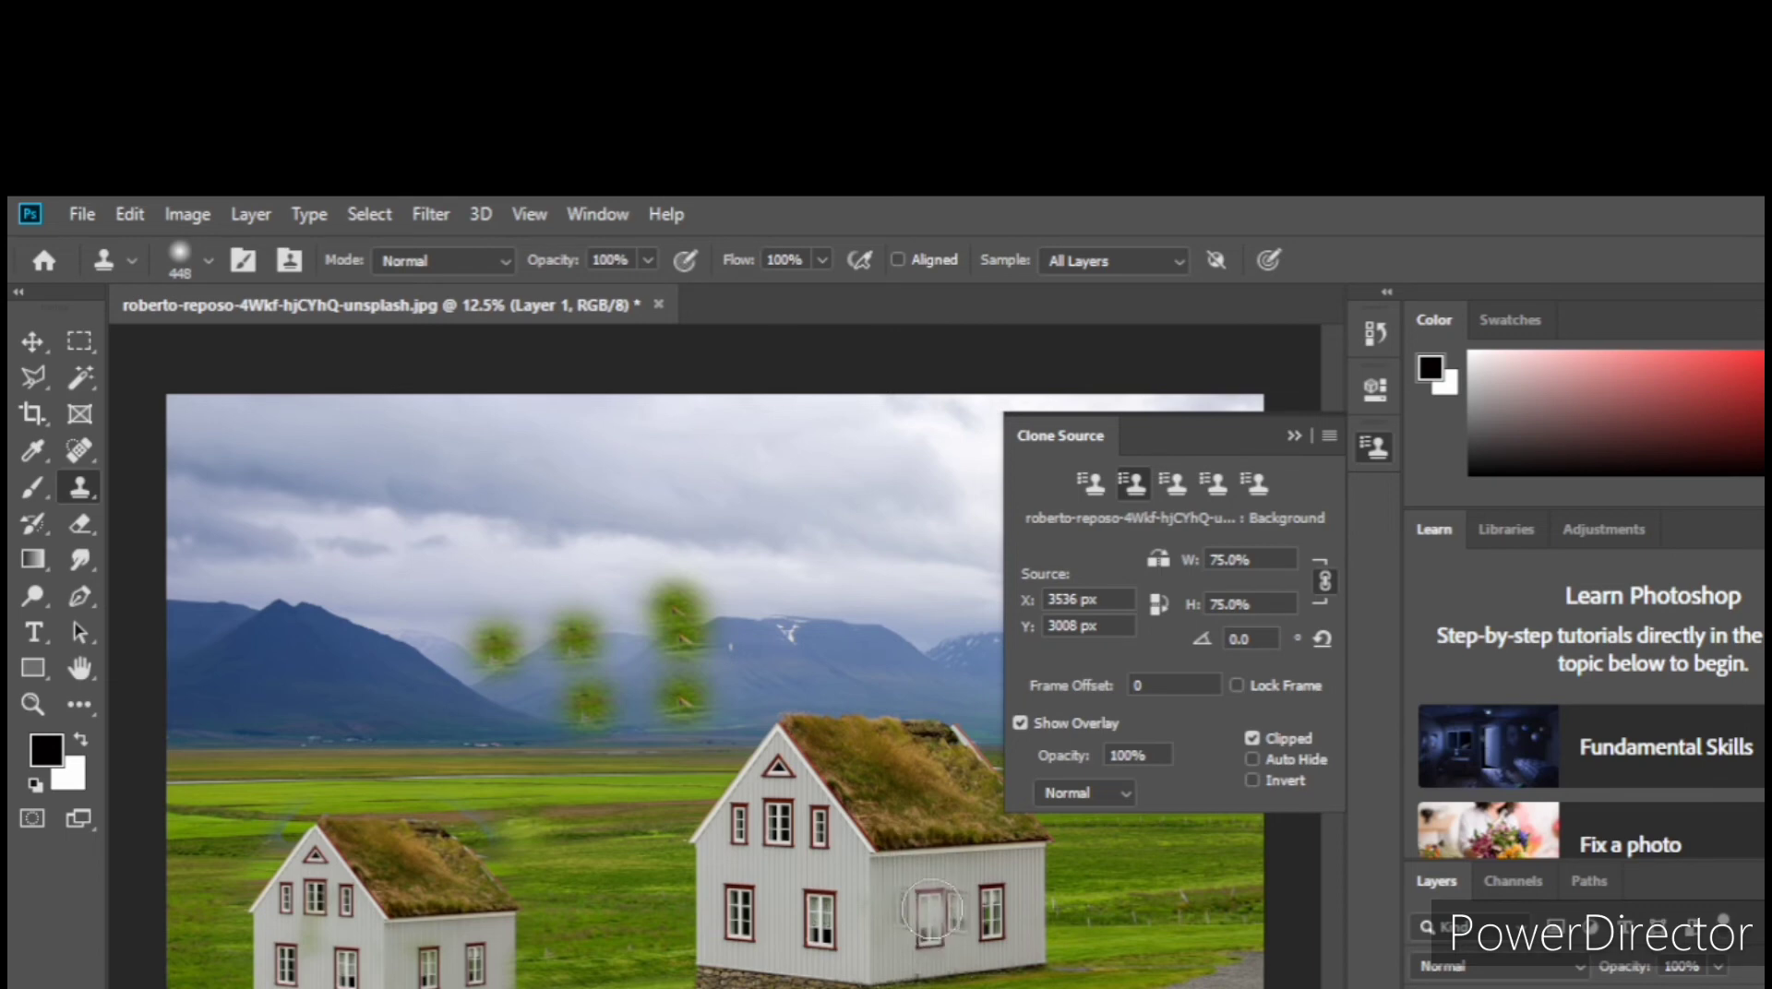
{"action": "key", "text": "alt"}
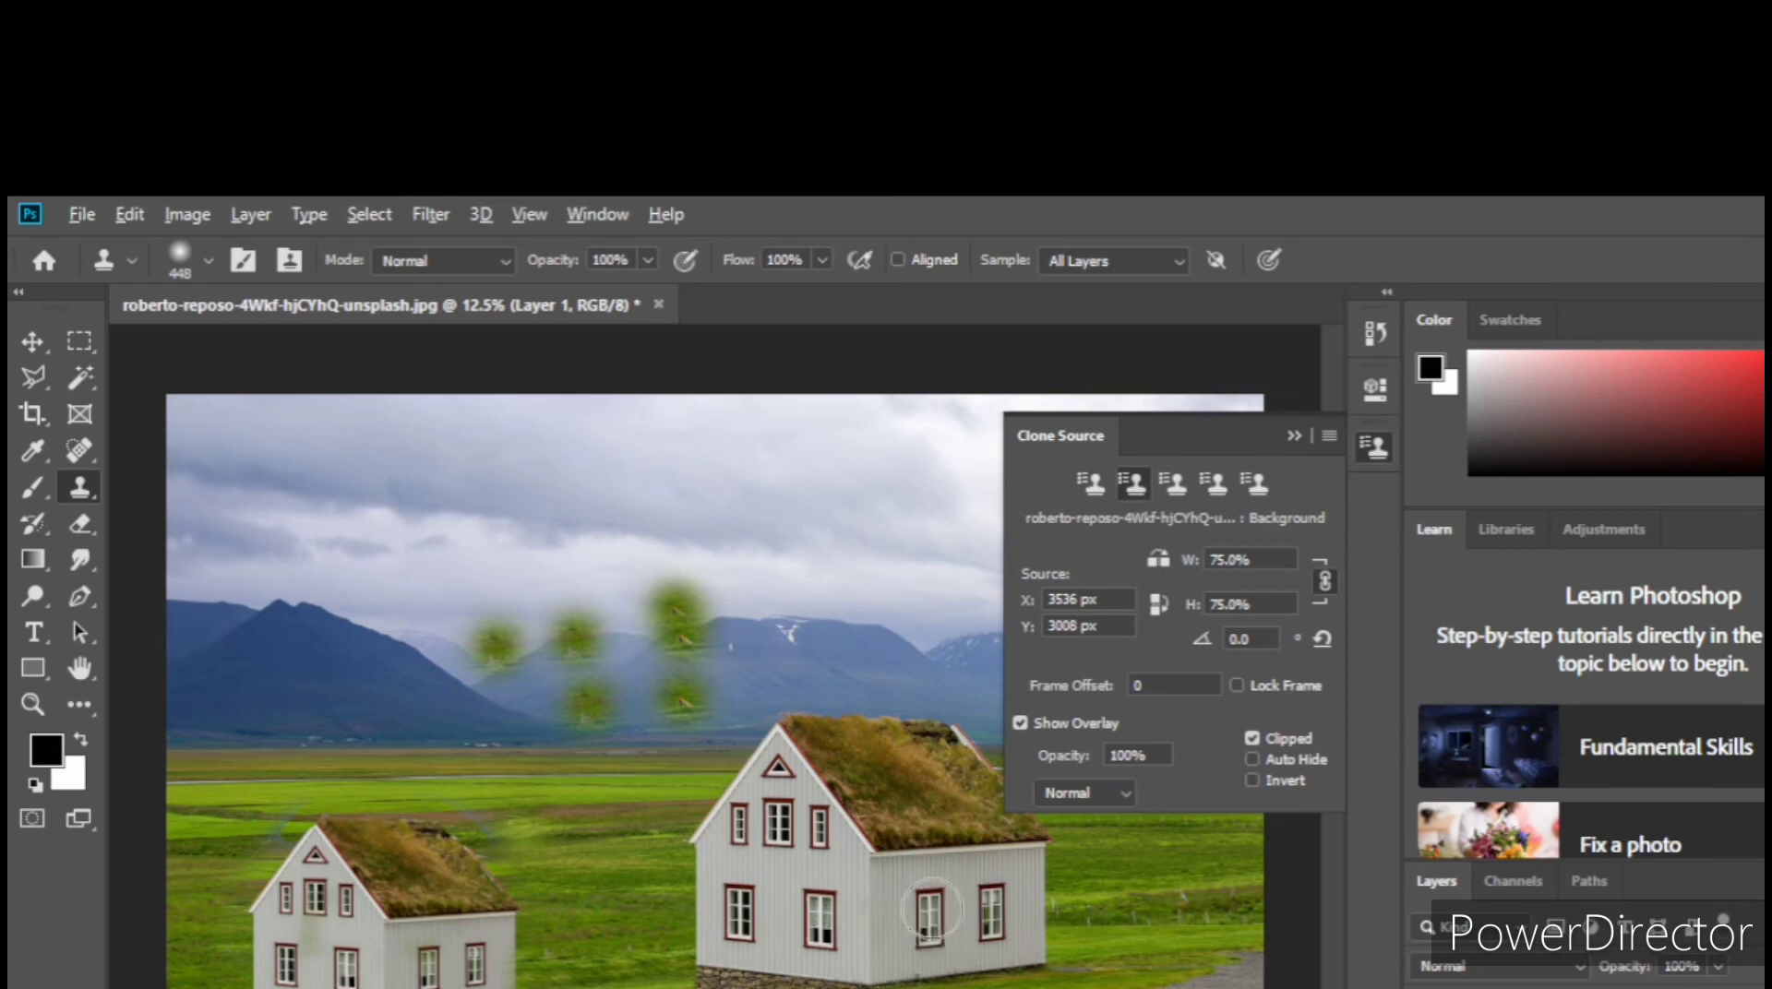
{"action": "left_click", "coordinate": [931, 909]}
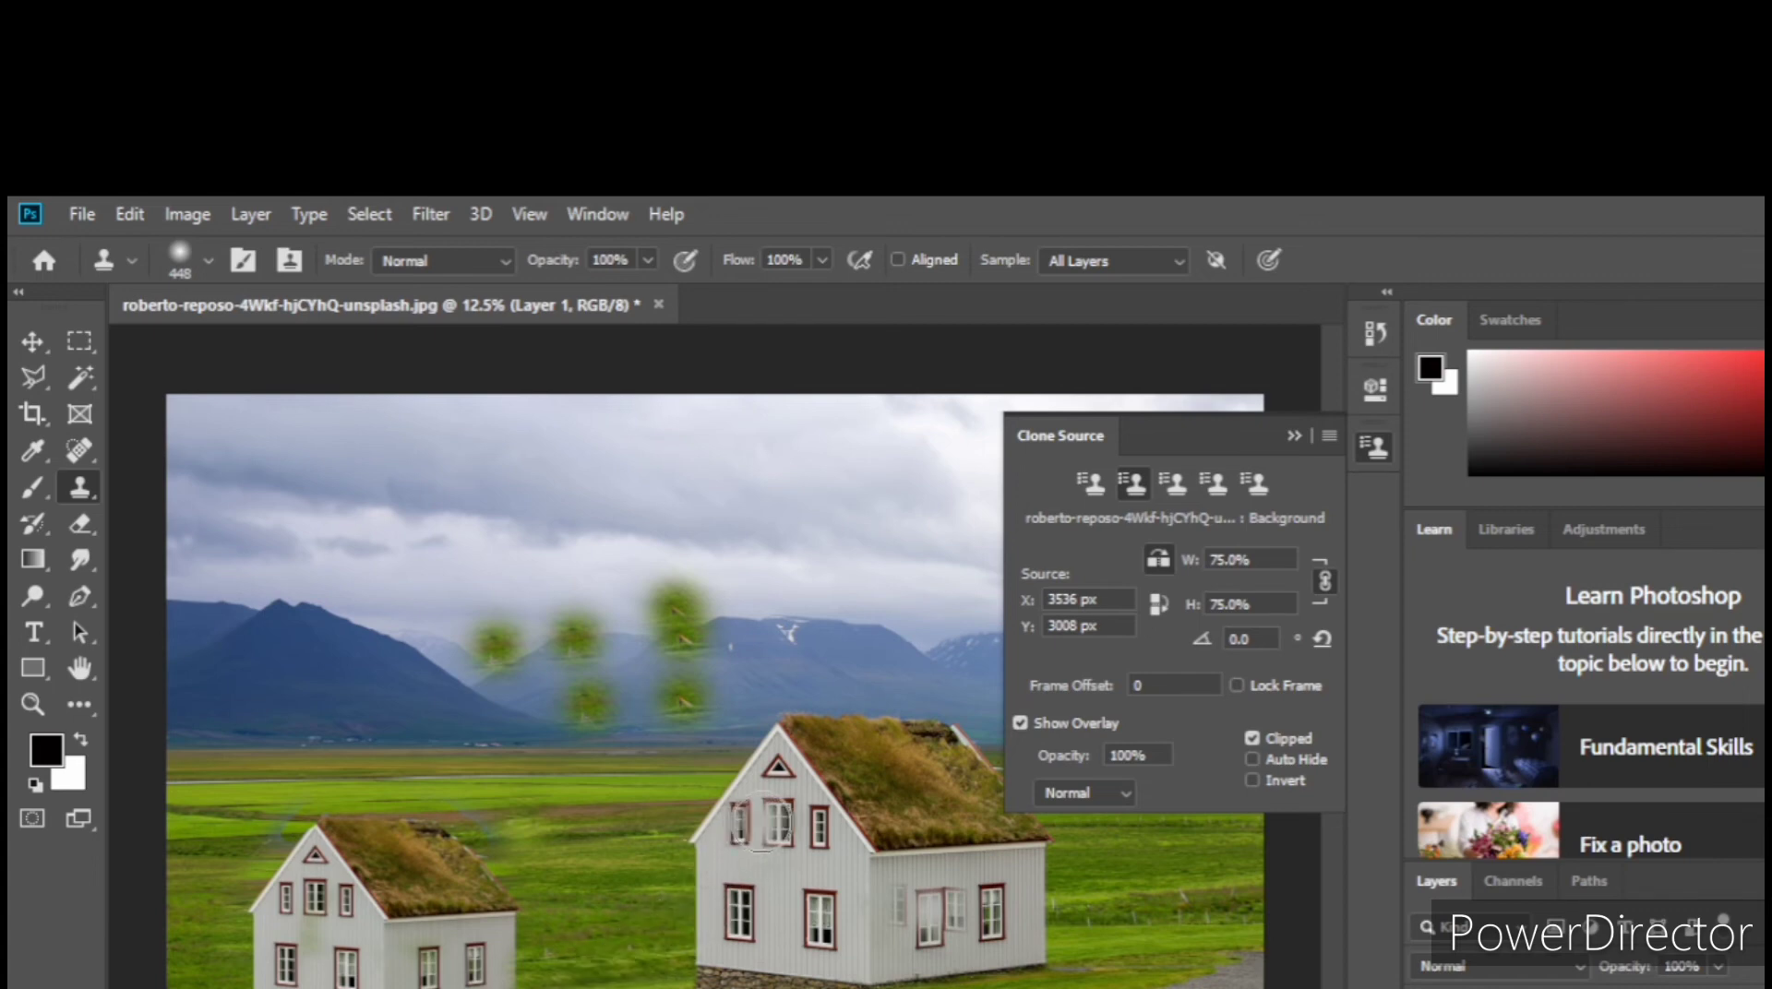
{"action": "mouse_move", "coordinate": [755, 828]}
{"action": "left_mouse_down"}
{"action": "mouse_move", "coordinate": [815, 854]}
{"action": "mouse_move", "coordinate": [817, 835]}
{"action": "mouse_move", "coordinate": [827, 897]}
{"action": "mouse_move", "coordinate": [730, 912]}
{"action": "mouse_move", "coordinate": [837, 934]}
{"action": "mouse_move", "coordinate": [846, 913]}
{"action": "mouse_move", "coordinate": [790, 957]}
{"action": "mouse_move", "coordinate": [733, 938]}
{"action": "mouse_move", "coordinate": [740, 888]}
{"action": "mouse_move", "coordinate": [844, 835]}
{"action": "mouse_move", "coordinate": [851, 988]}
{"action": "mouse_move", "coordinate": [727, 980]}
{"action": "mouse_move", "coordinate": [727, 923]}
{"action": "mouse_move", "coordinate": [794, 896]}
{"action": "mouse_move", "coordinate": [840, 821]}
{"action": "mouse_move", "coordinate": [872, 984]}
{"action": "mouse_move", "coordinate": [824, 976]}
{"action": "left_mouse_up"}
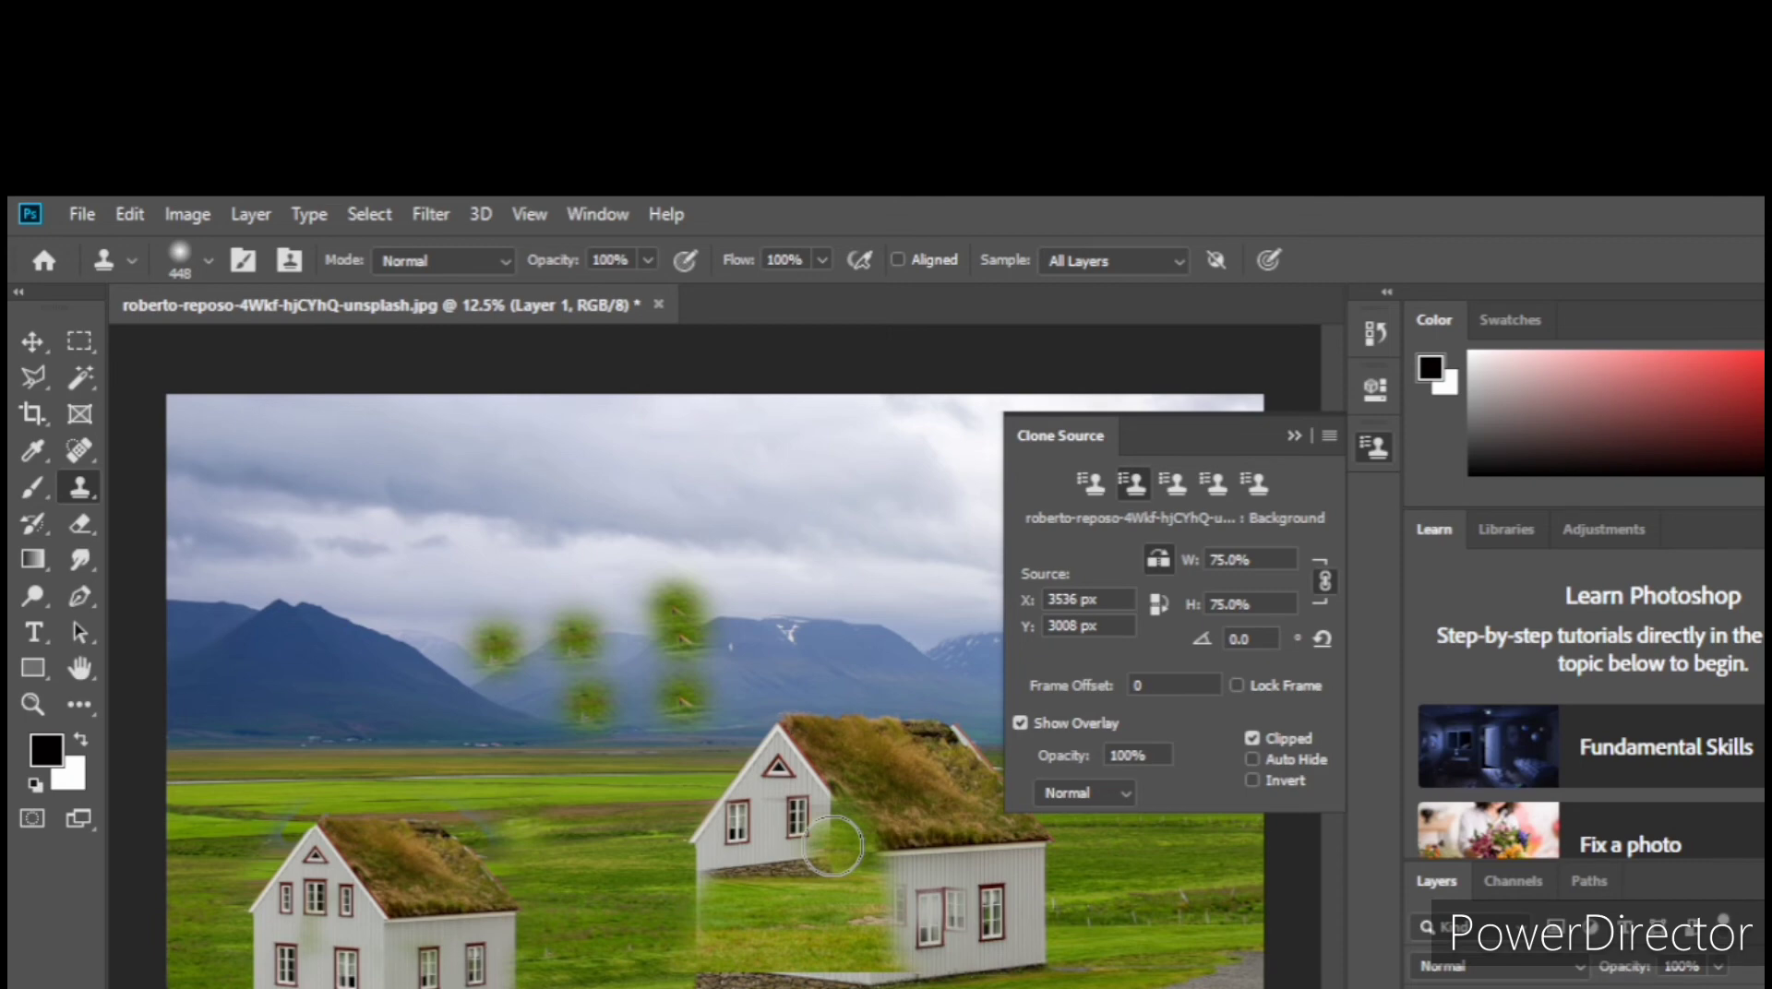
{"action": "key", "text": "ctrl+z"}
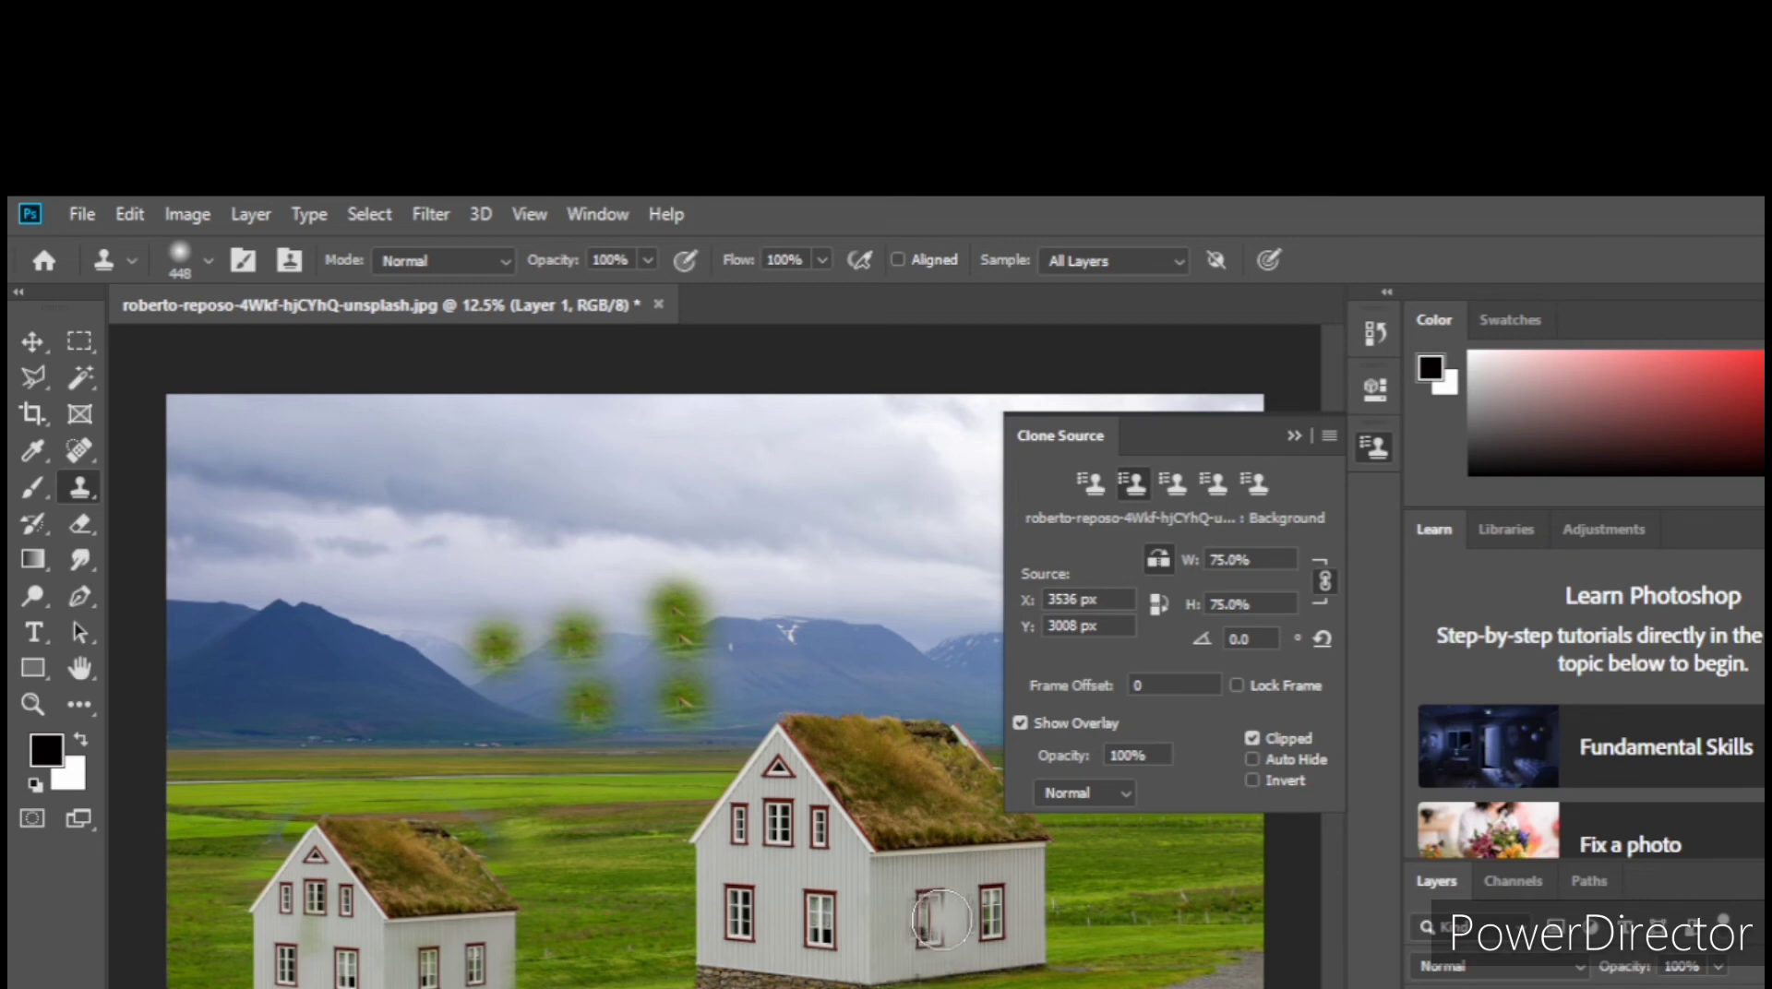
Step: Try sampling the original house's side window and cloning it mirrored over the front wall
{"action": "left_click", "coordinate": [940, 920], "text": "alt"}
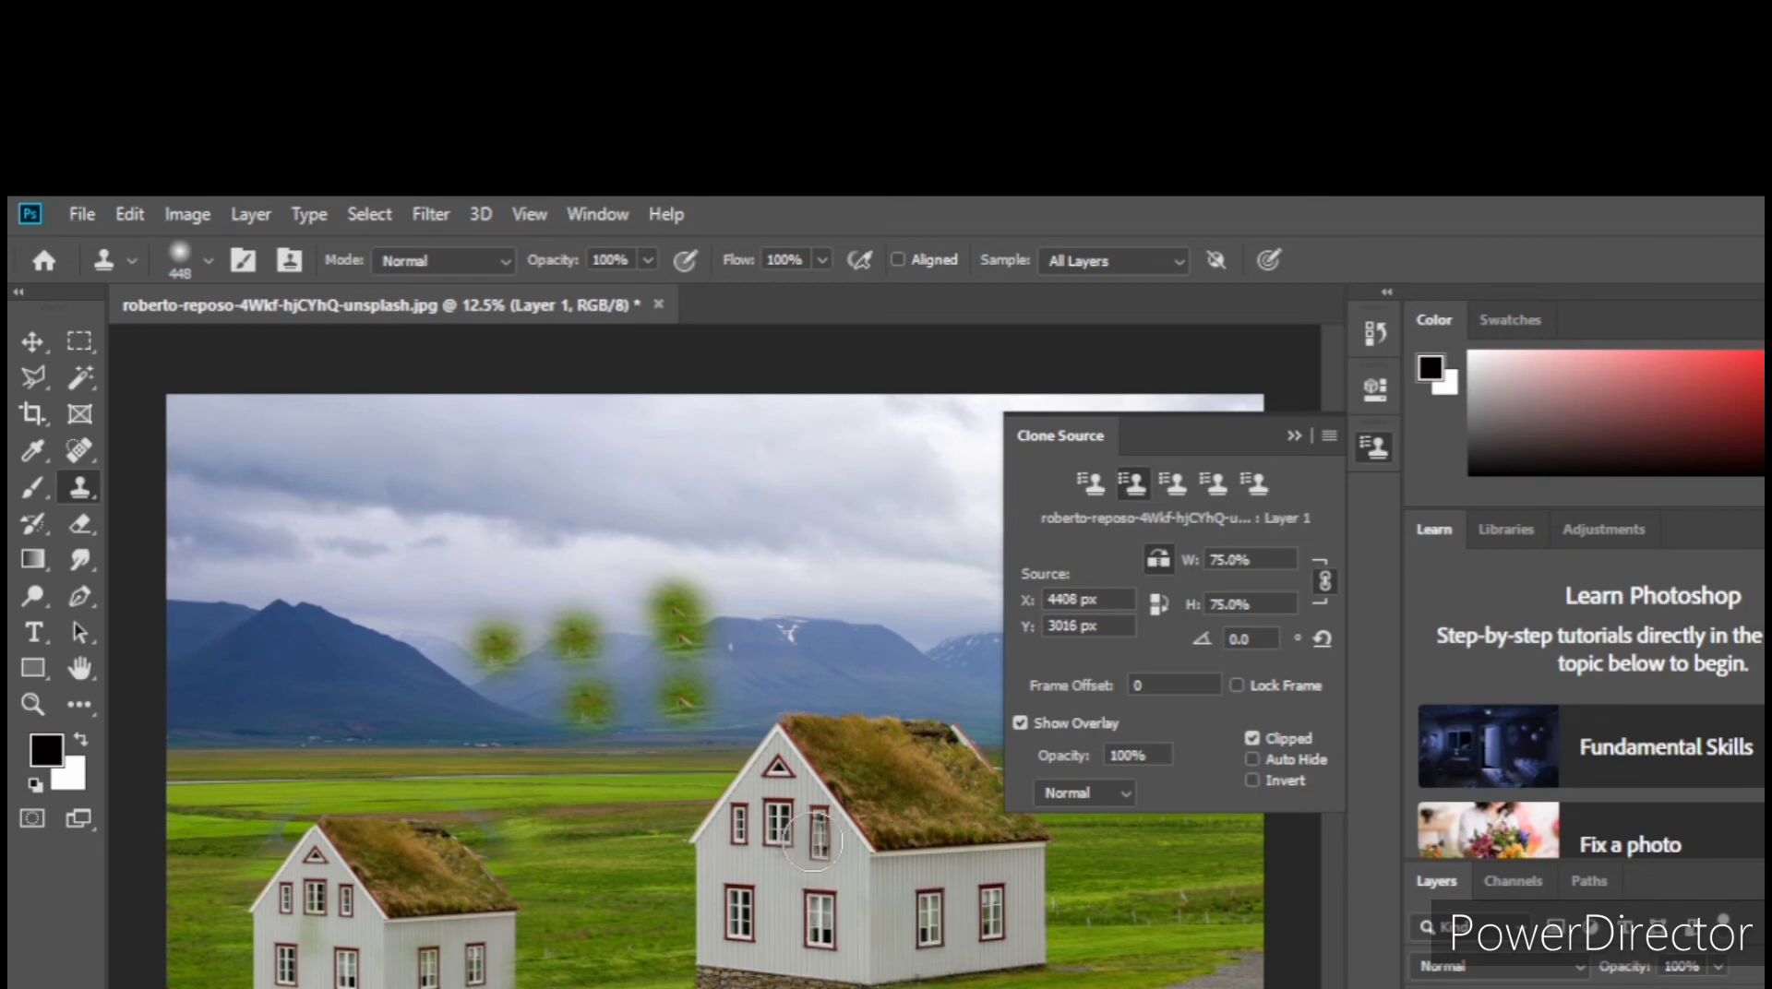
{"action": "mouse_move", "coordinate": [769, 832]}
{"action": "left_mouse_down"}
{"action": "mouse_move", "coordinate": [774, 785]}
{"action": "mouse_move", "coordinate": [740, 844]}
{"action": "mouse_move", "coordinate": [856, 871]}
{"action": "mouse_move", "coordinate": [777, 925]}
{"action": "mouse_move", "coordinate": [735, 895]}
{"action": "mouse_move", "coordinate": [797, 948]}
{"action": "mouse_move", "coordinate": [883, 914]}
{"action": "mouse_move", "coordinate": [860, 941]}
{"action": "mouse_move", "coordinate": [719, 938]}
{"action": "mouse_move", "coordinate": [710, 918]}
{"action": "mouse_move", "coordinate": [950, 949]}
{"action": "mouse_move", "coordinate": [783, 947]}
{"action": "left_mouse_up"}
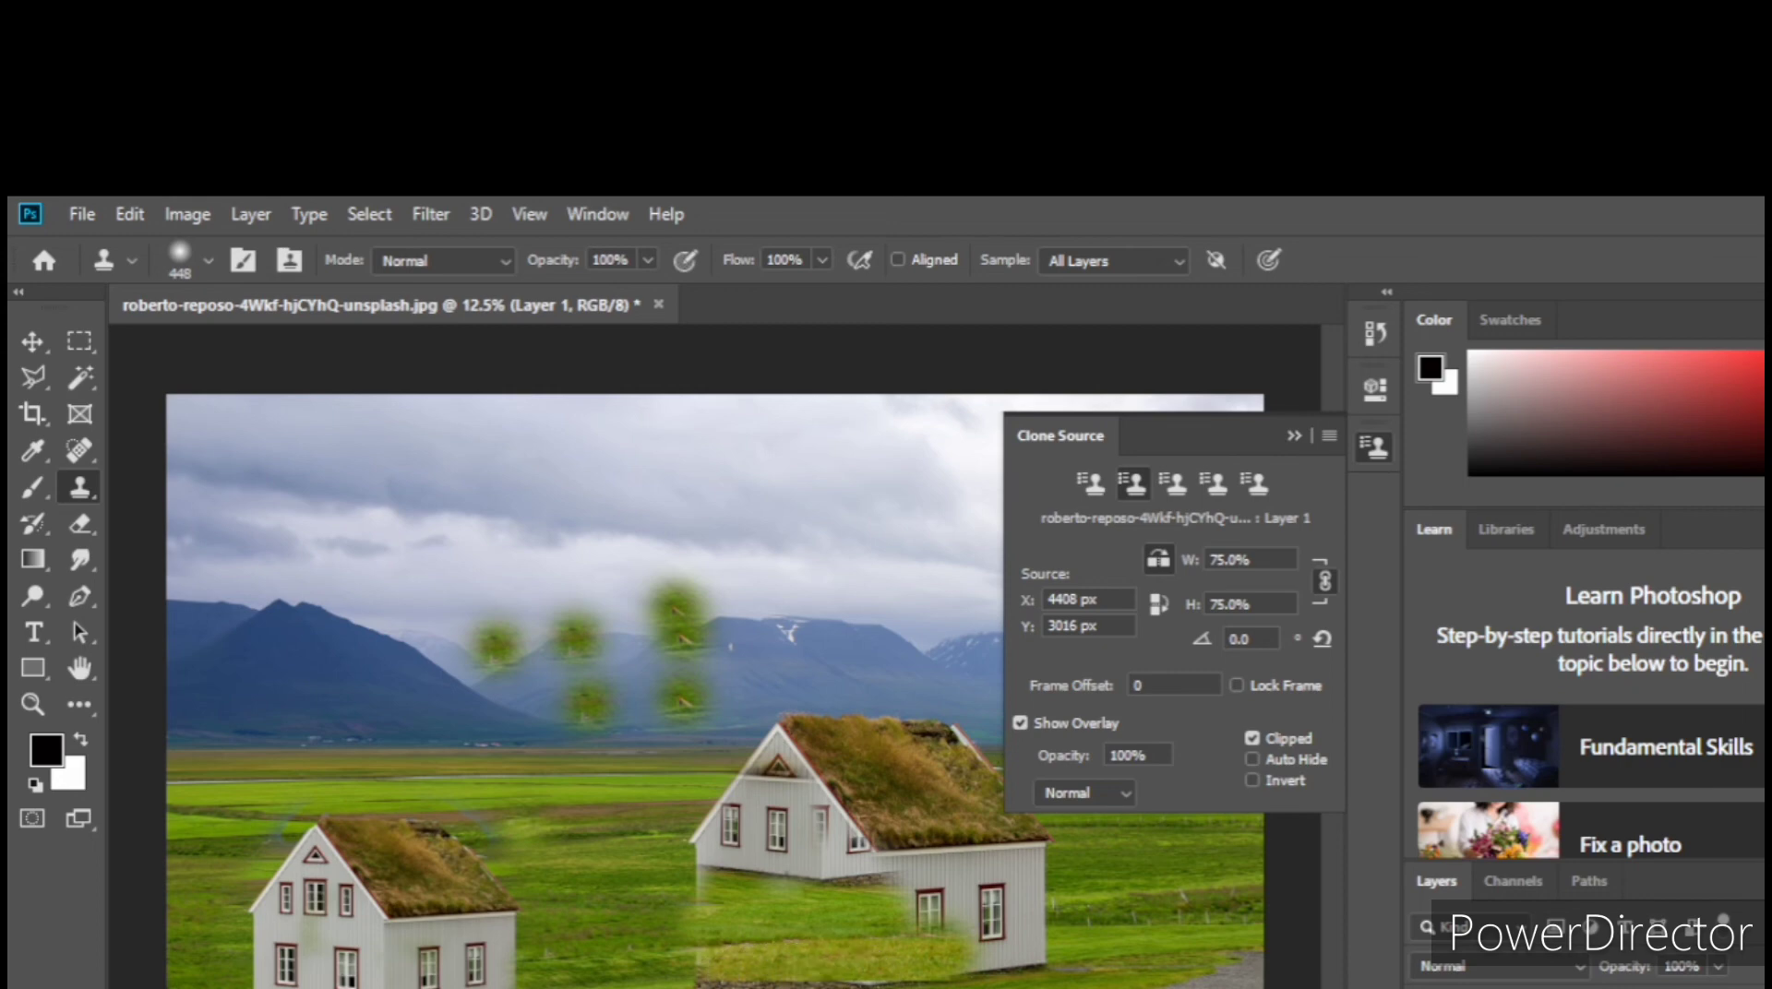
{"action": "key", "text": "ctrl+z"}
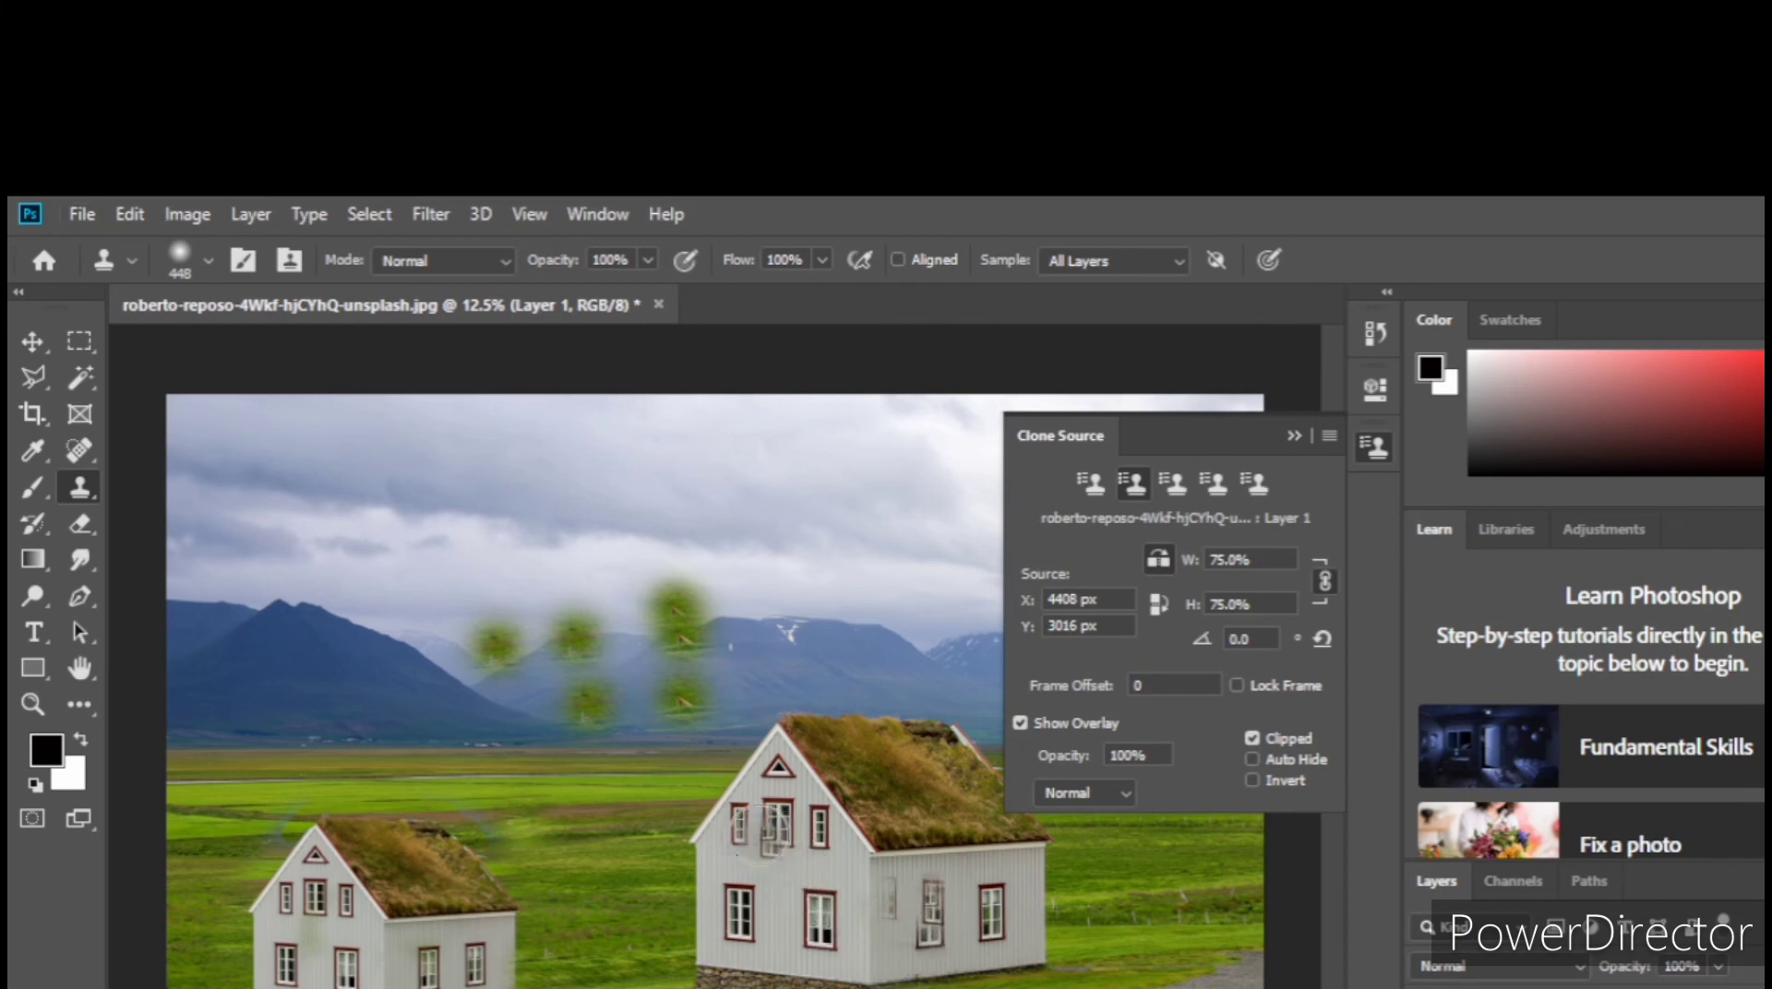
Step: Try cloning the mirrored source over the upper front windows and undo the remaining clone strokes
{"action": "mouse_move", "coordinate": [752, 828]}
{"action": "left_mouse_down"}
{"action": "mouse_move", "coordinate": [784, 844]}
{"action": "mouse_move", "coordinate": [749, 881]}
{"action": "mouse_move", "coordinate": [784, 842]}
{"action": "mouse_move", "coordinate": [795, 854]}
{"action": "mouse_move", "coordinate": [752, 877]}
{"action": "mouse_move", "coordinate": [783, 828]}
{"action": "left_mouse_up"}
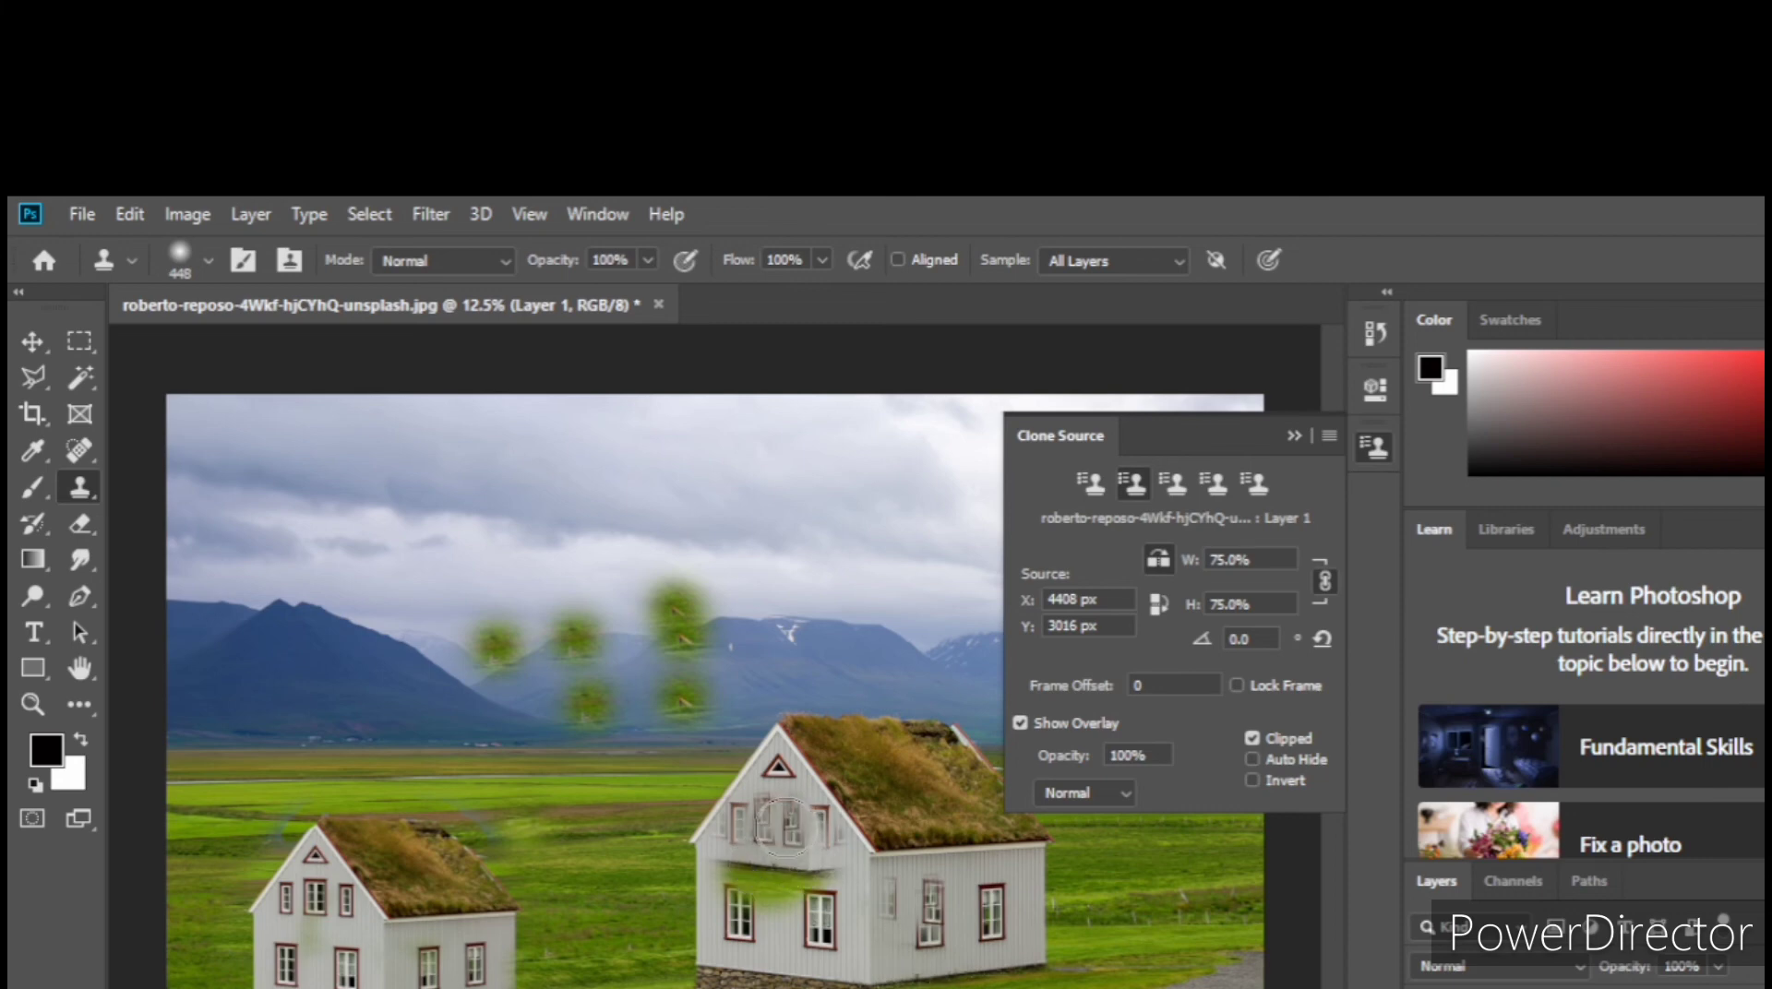
{"action": "left_click", "coordinate": [1159, 560]}
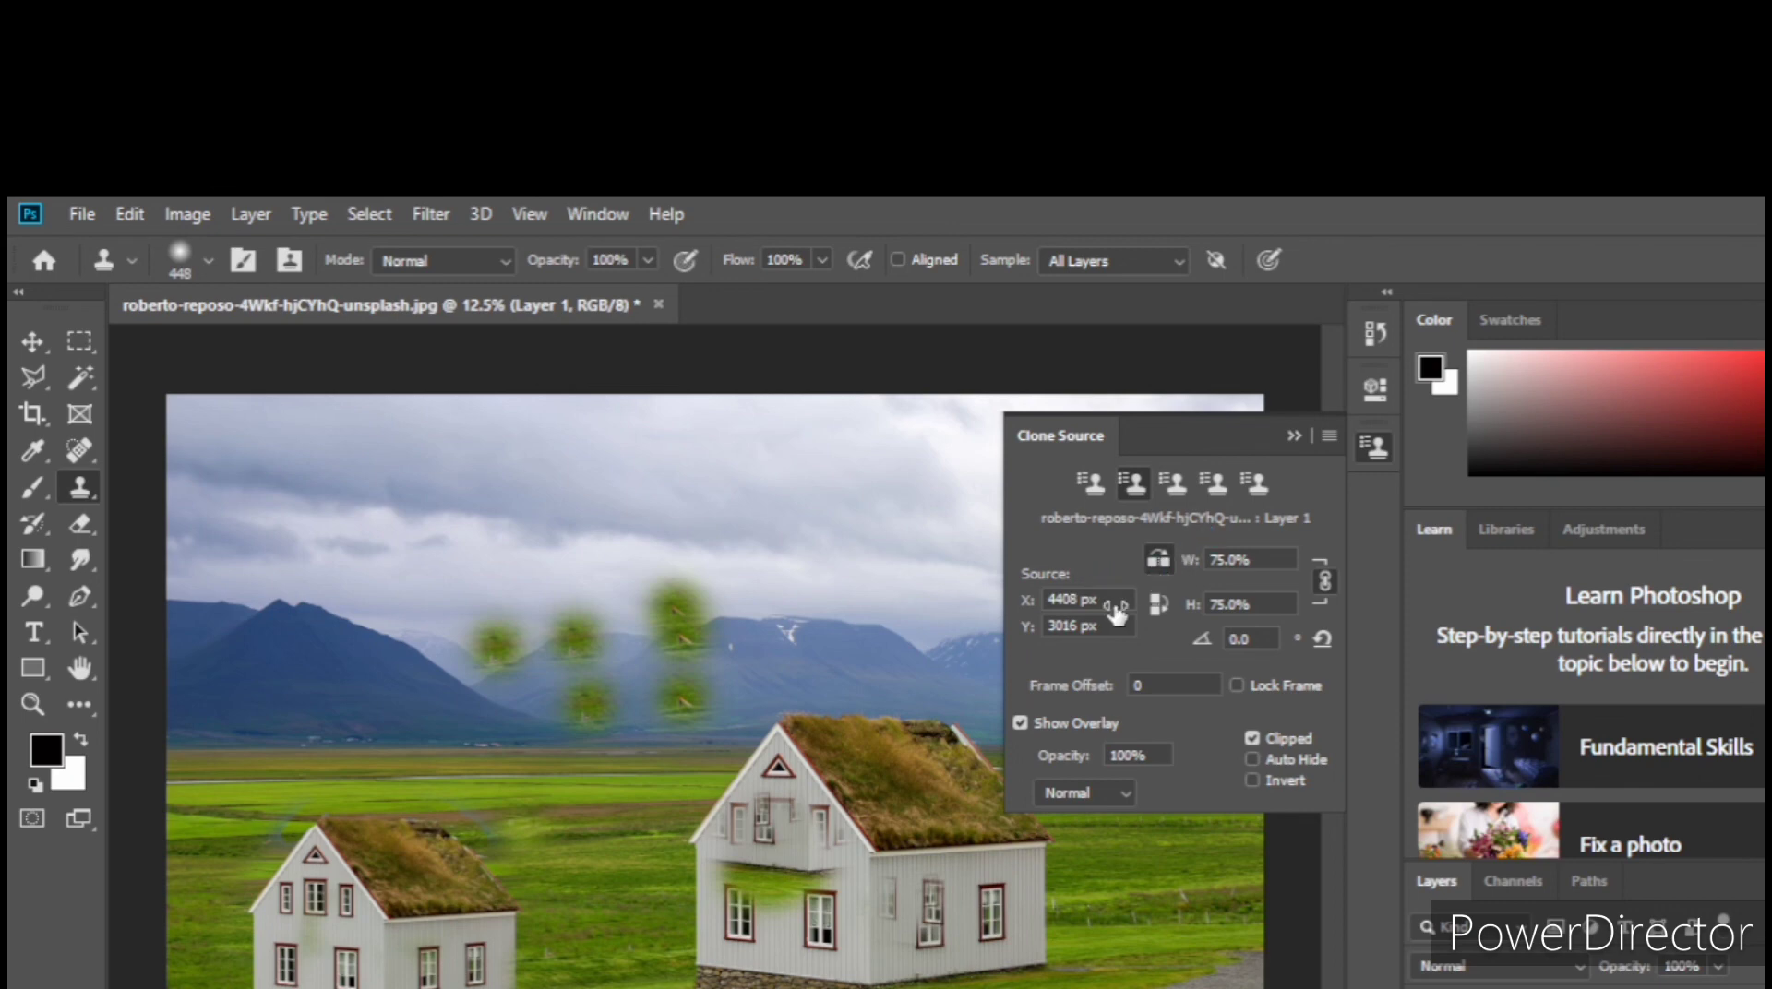
{"action": "key", "text": "ctrl+z"}
{"action": "key", "text": "ctrl+z"}
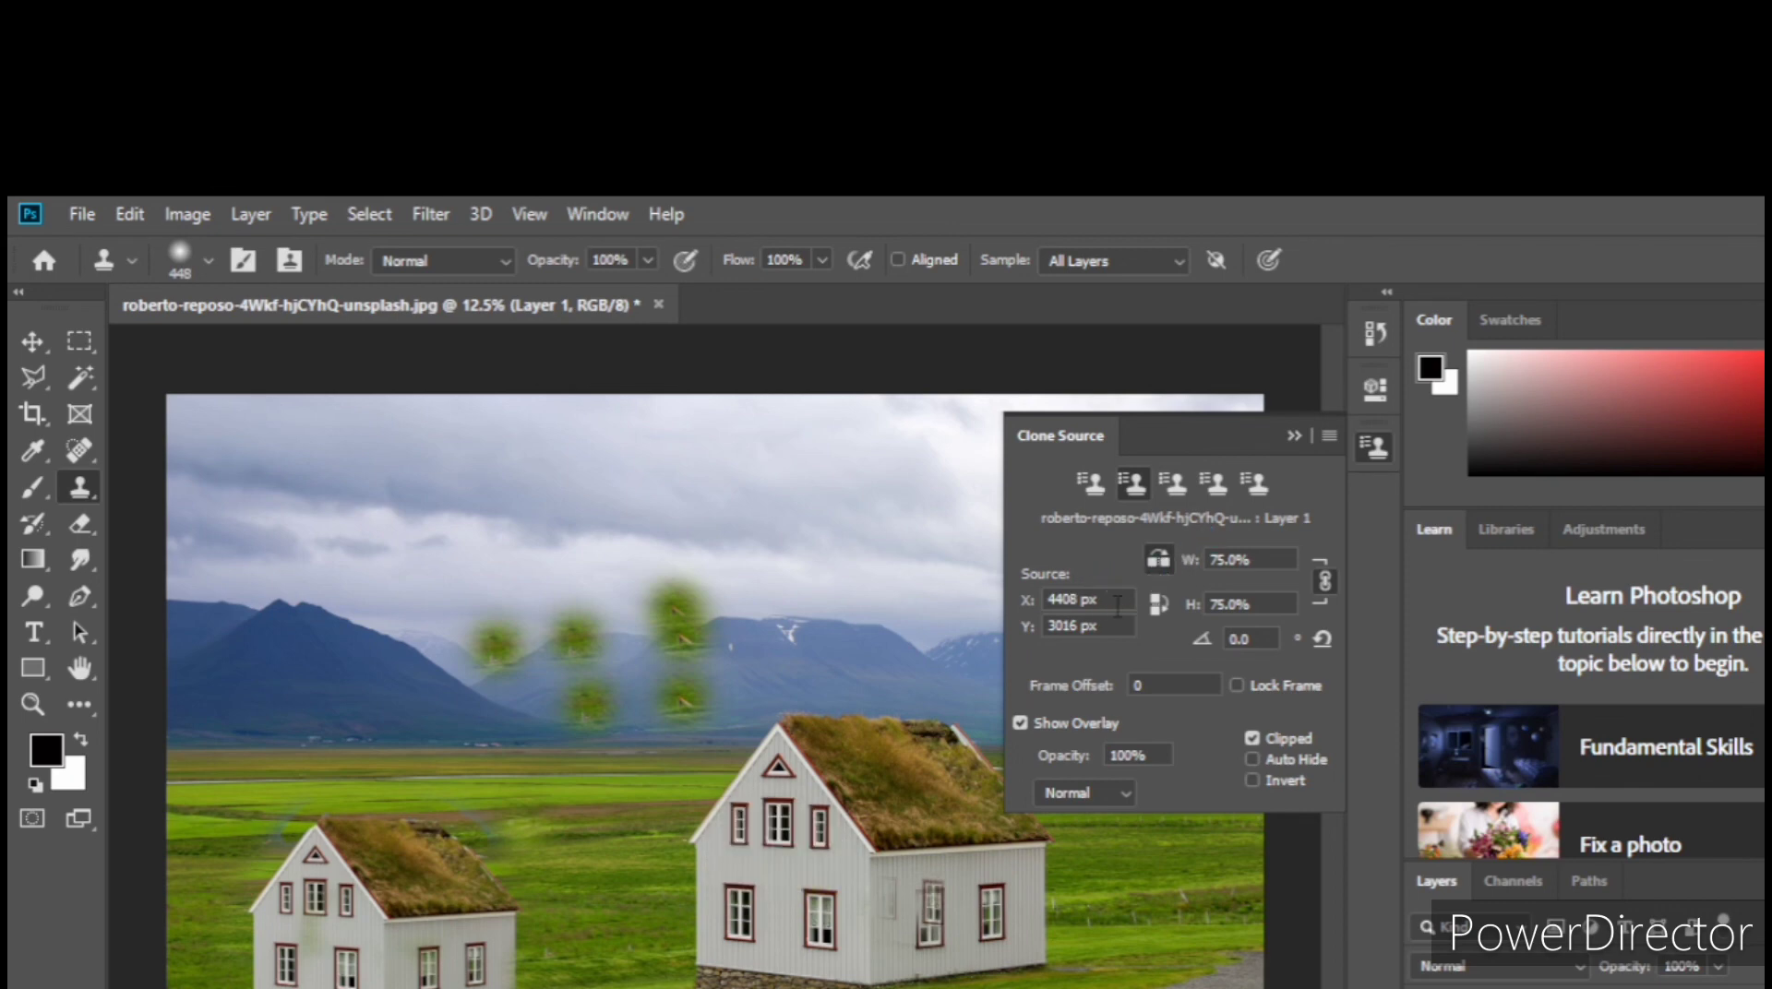
{"action": "key", "text": "ctrl+z"}
Step: Open the Save As dialog for the edited image
{"action": "key", "text": "ctrl+shift+s"}
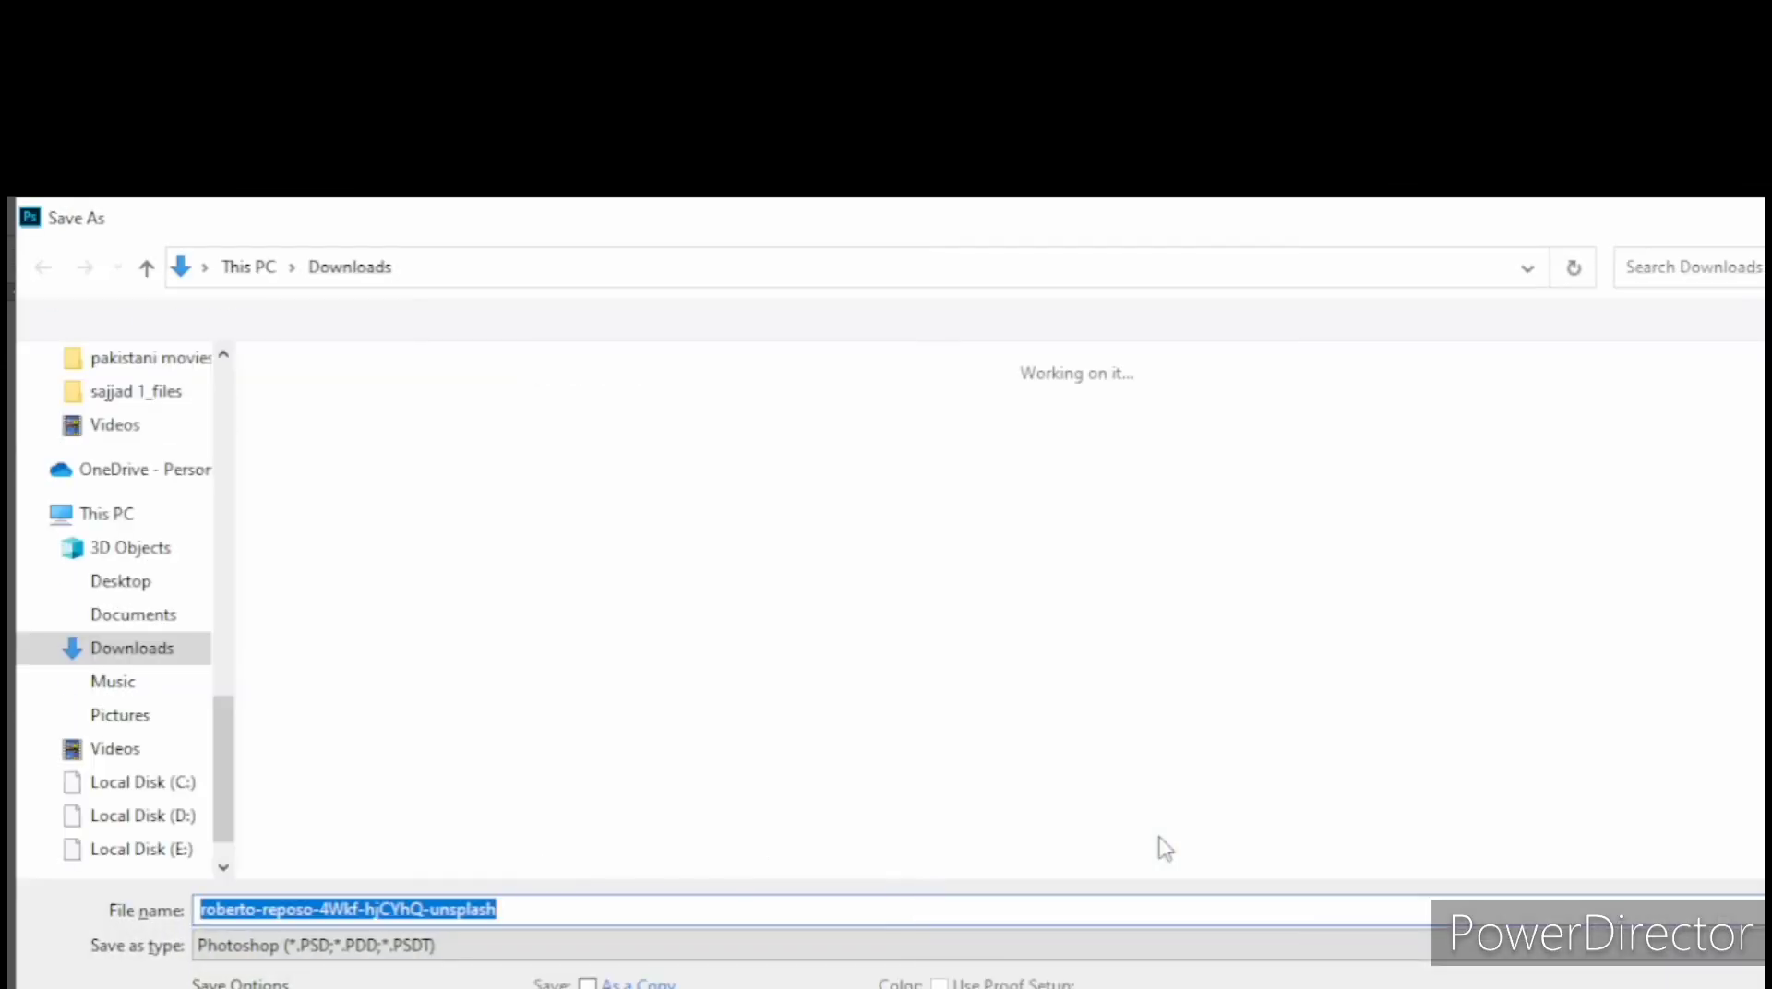